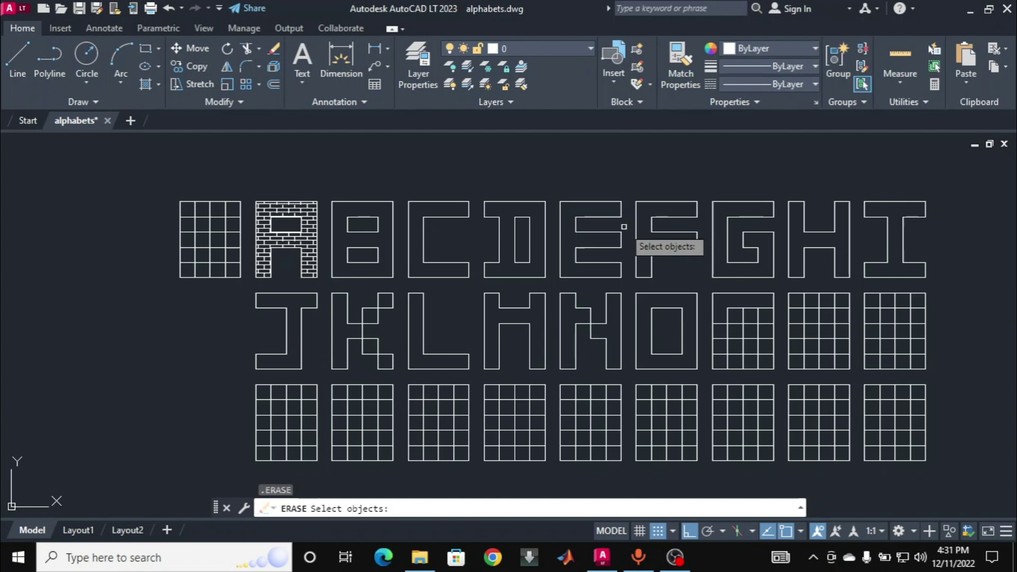
Cancel the running Erase command and create a new blank drawing.
key("Escape")
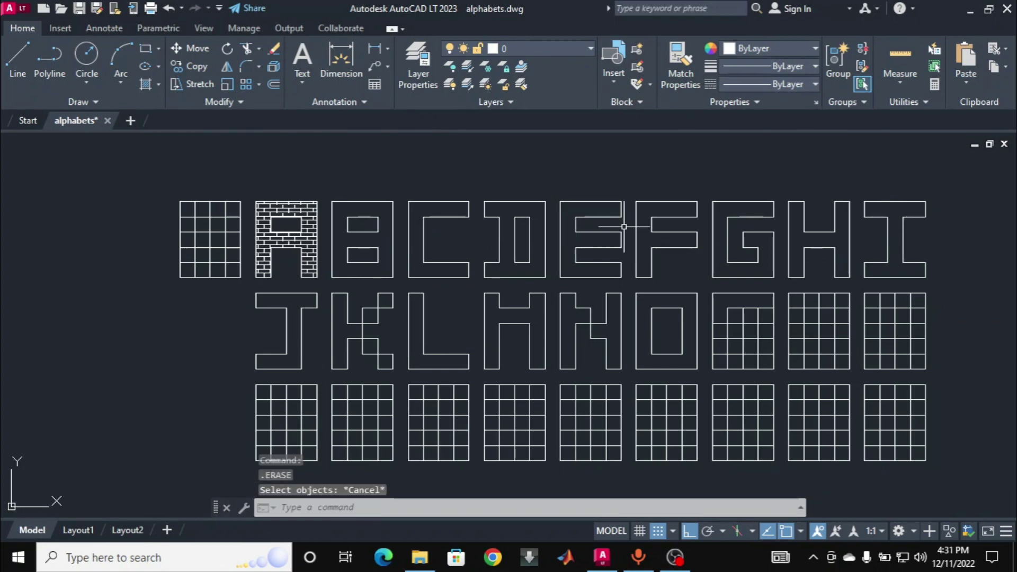
left_click(25, 120)
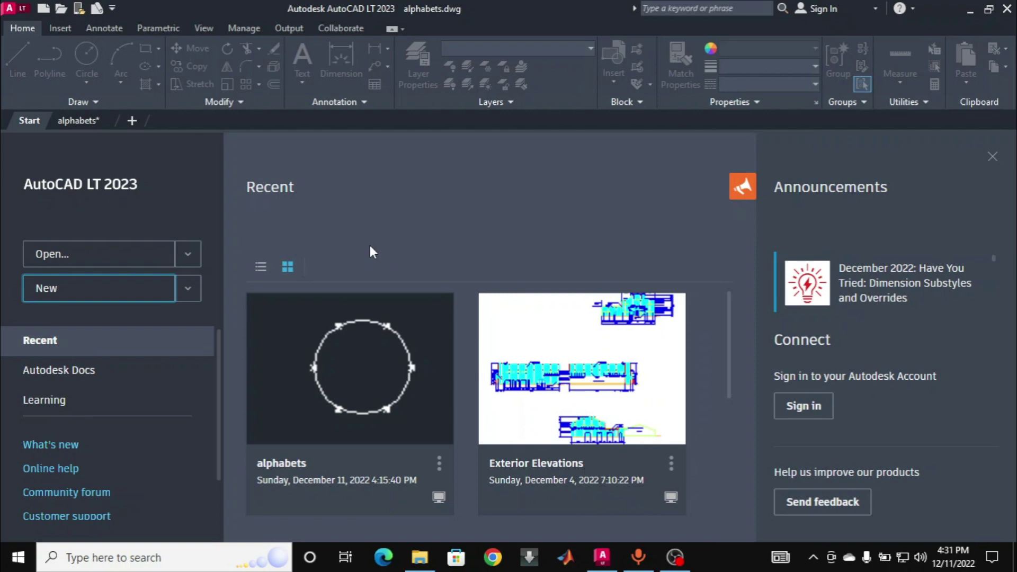
left_click(85, 297)
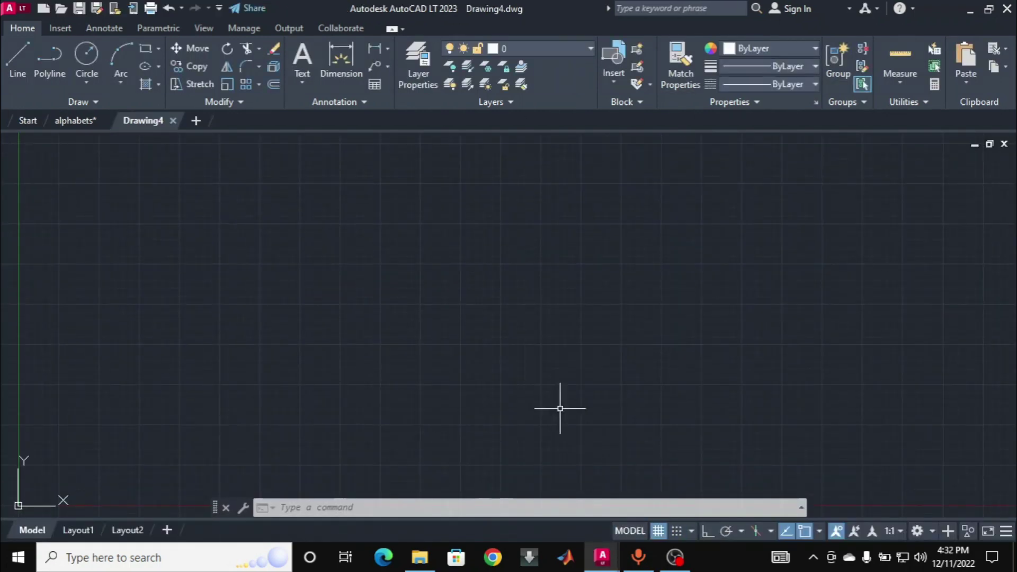
Configure the drawing units with decimal lengths and Inches as the insertion scale, and accept the settings.
left_click(437, 331)
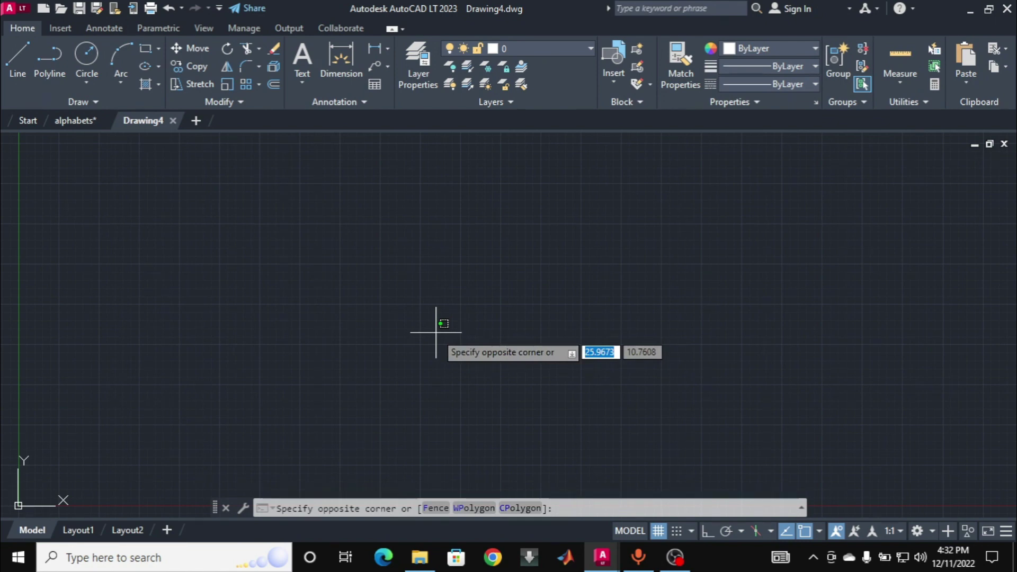
type("4")
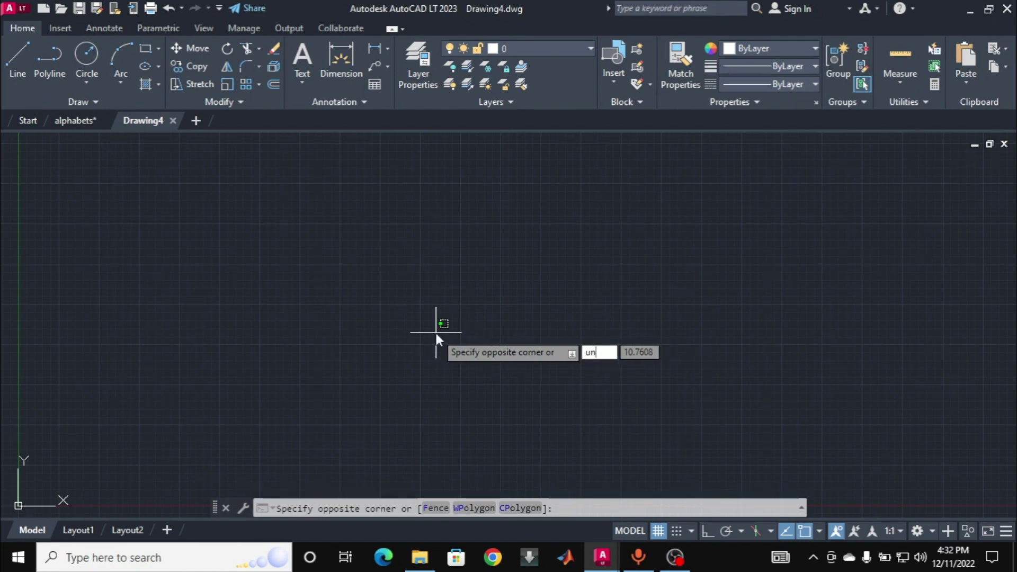
key("Escape")
type("un")
key("Return")
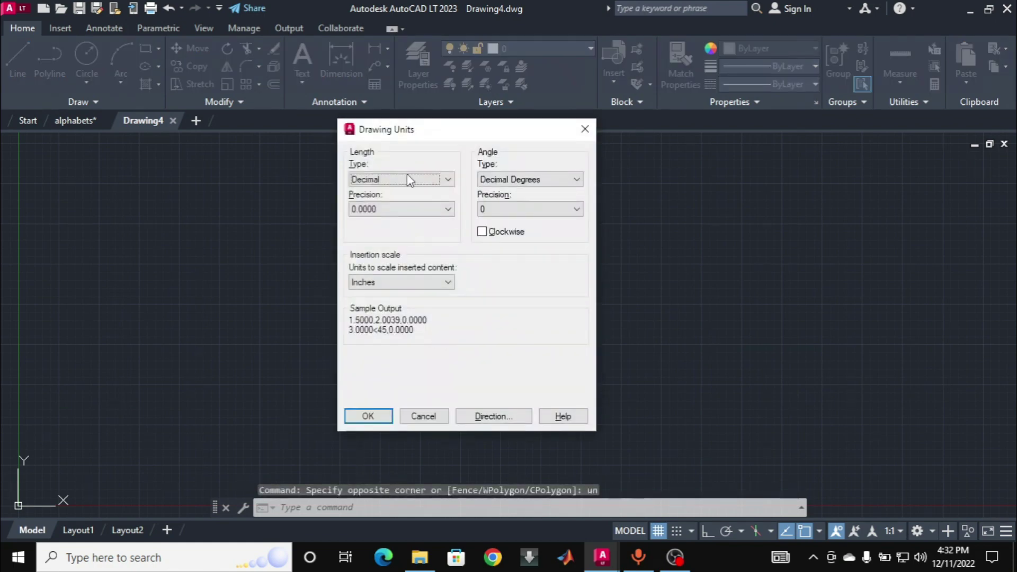
mouse_move(454, 129)
left_mouse_down()
mouse_move(452, 157)
mouse_move(434, 150)
left_mouse_up()
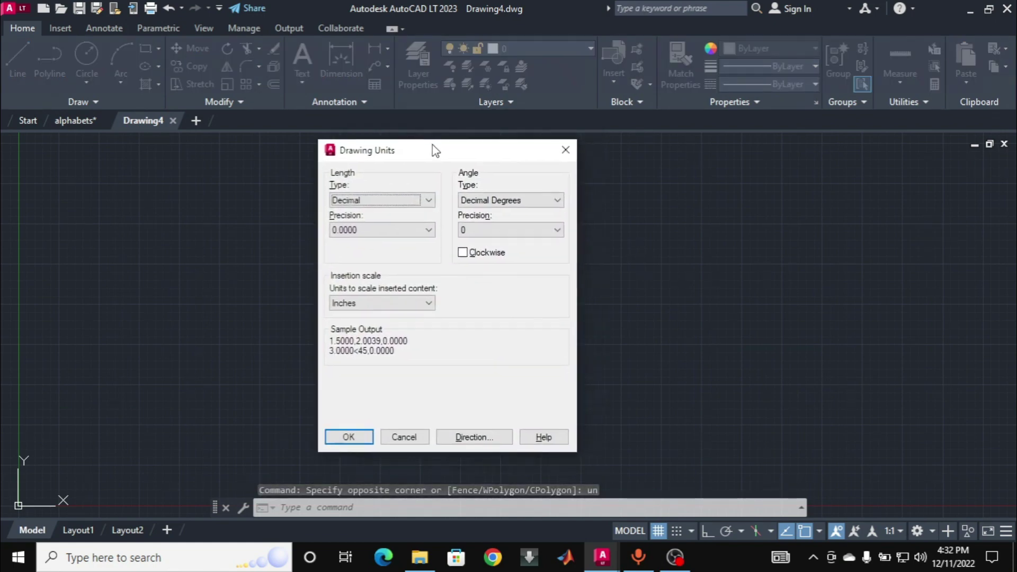
left_click(400, 308)
left_click(394, 324)
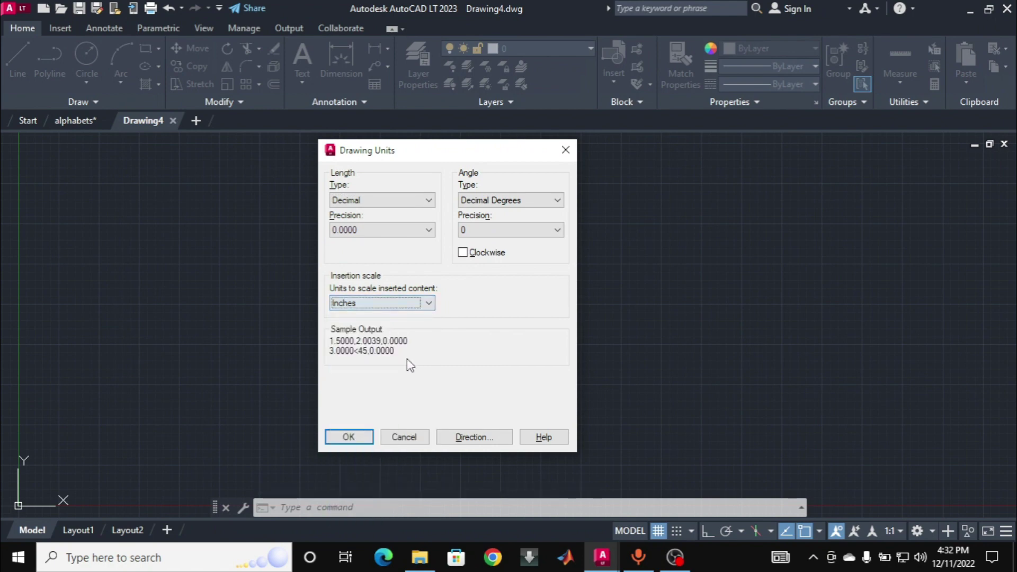
left_click(365, 439)
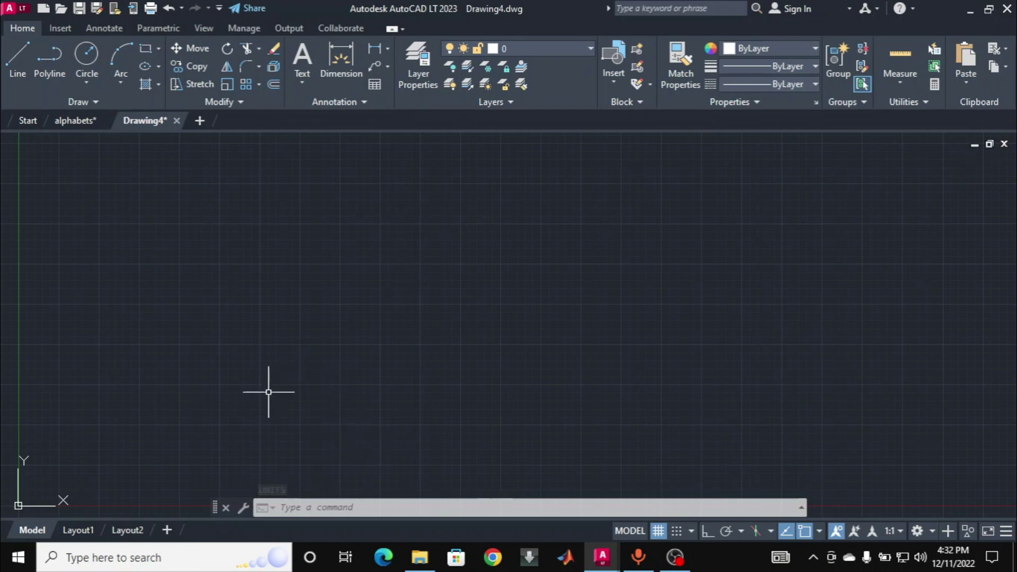
Draw a single freehand horizontal line in the upper-left part of the empty drawing.
left_click(174, 295)
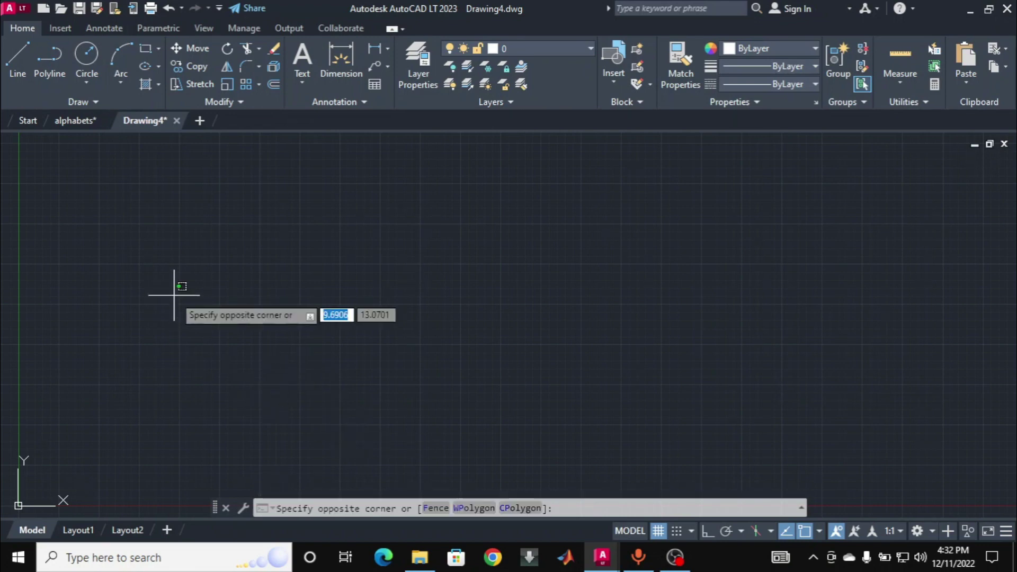
type("line")
key("Return")
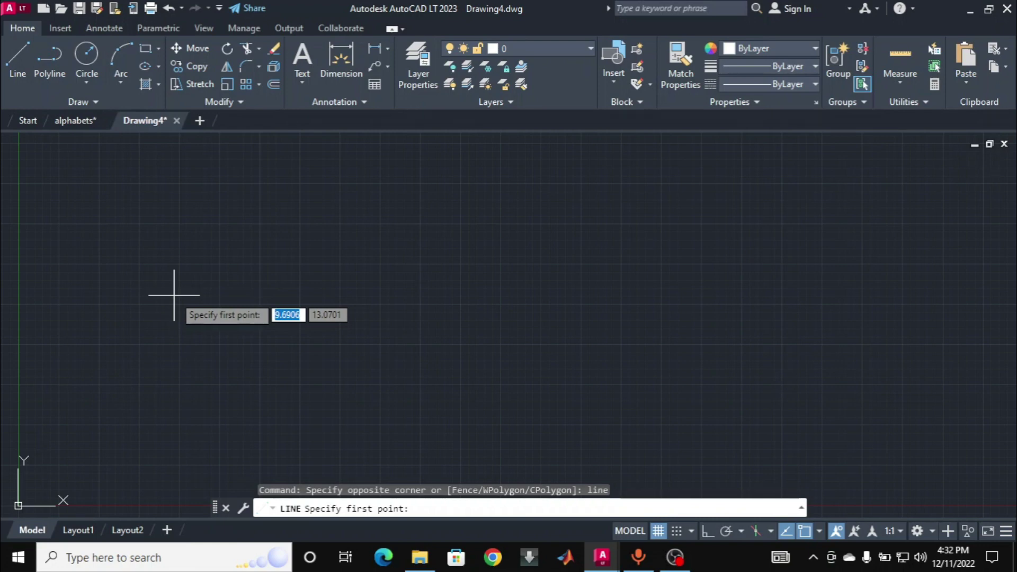
left_click(177, 262)
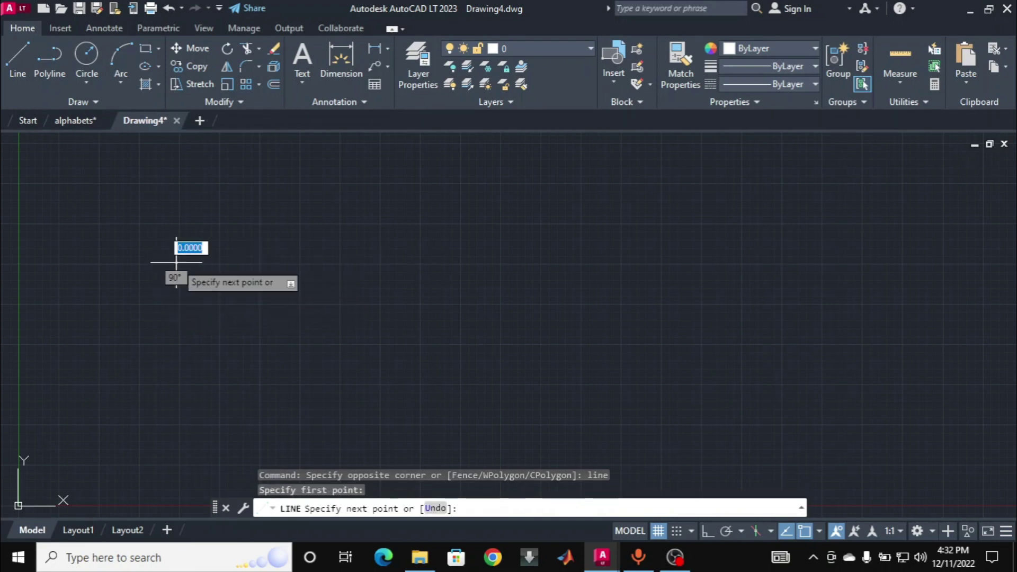
left_click(335, 263)
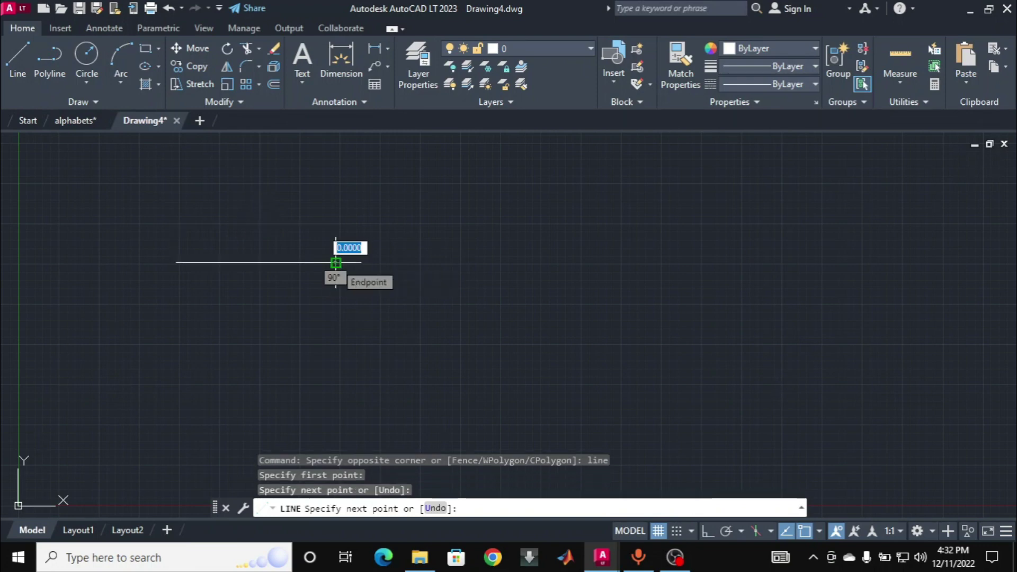
key("Return")
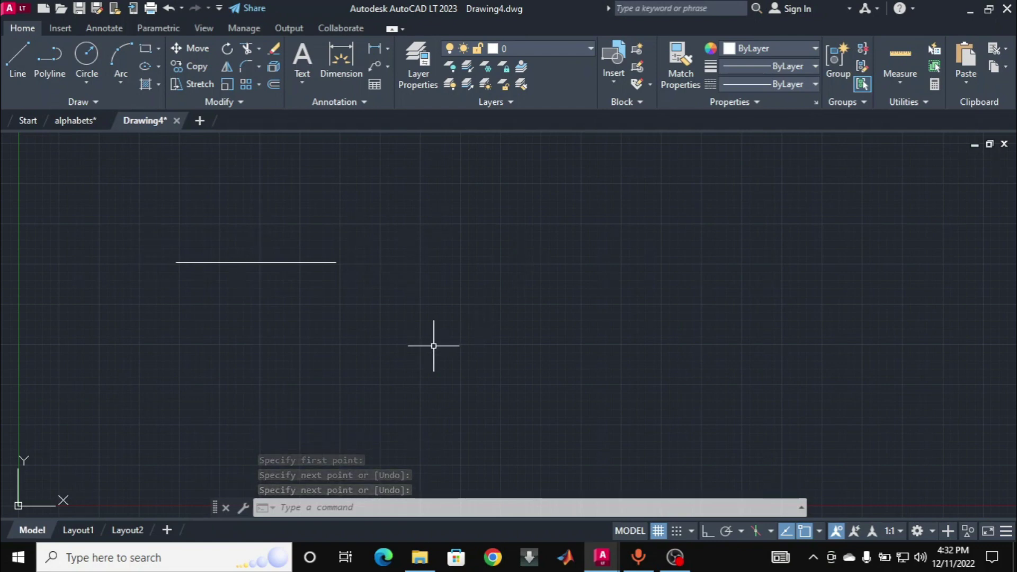
Draw a second horizontal line exactly 10 units long, below and to the right of the first one.
left_click(352, 308)
type("l")
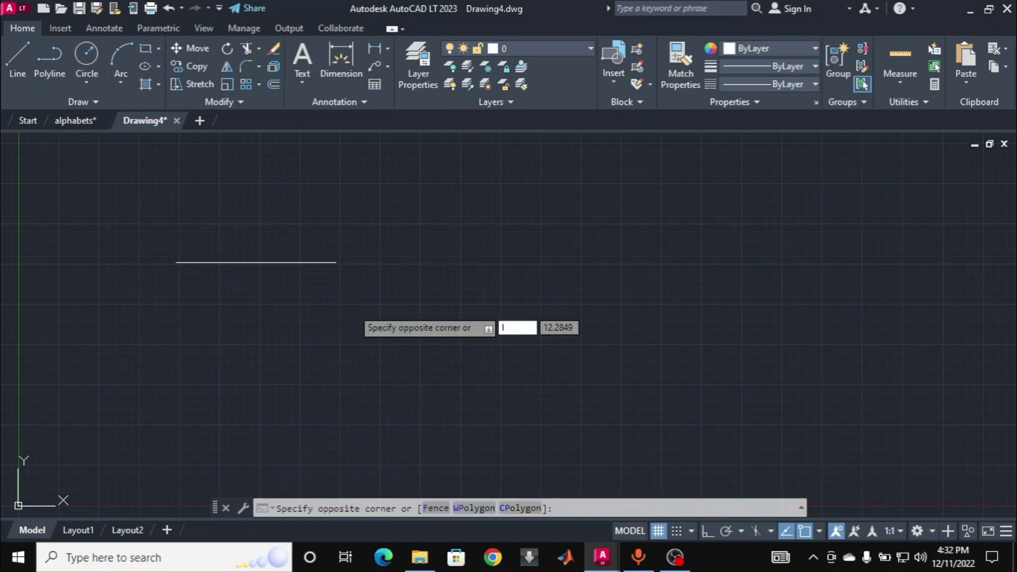
key("Return")
left_click(325, 312)
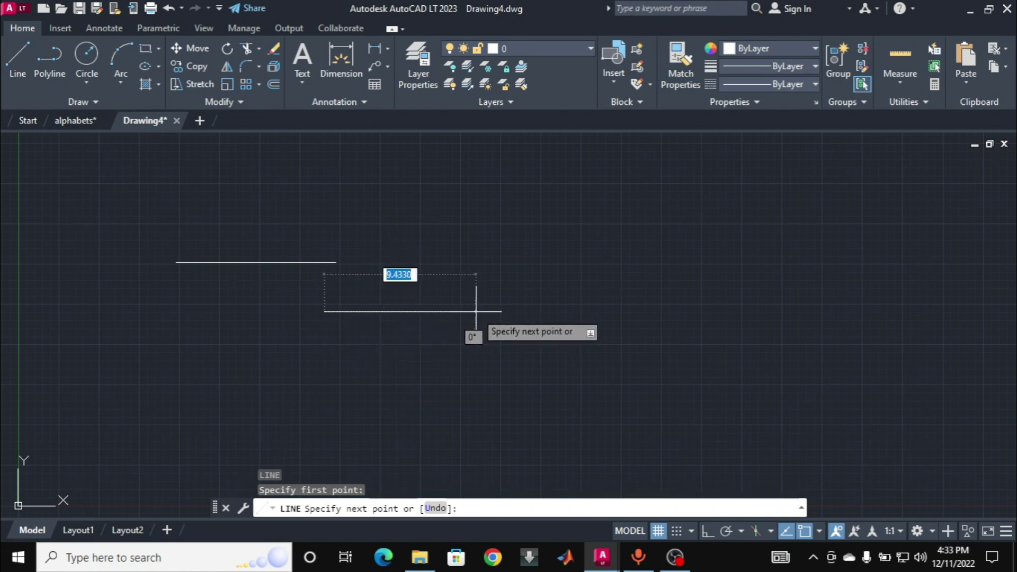
key("BackSpace")
type("10")
key("Return")
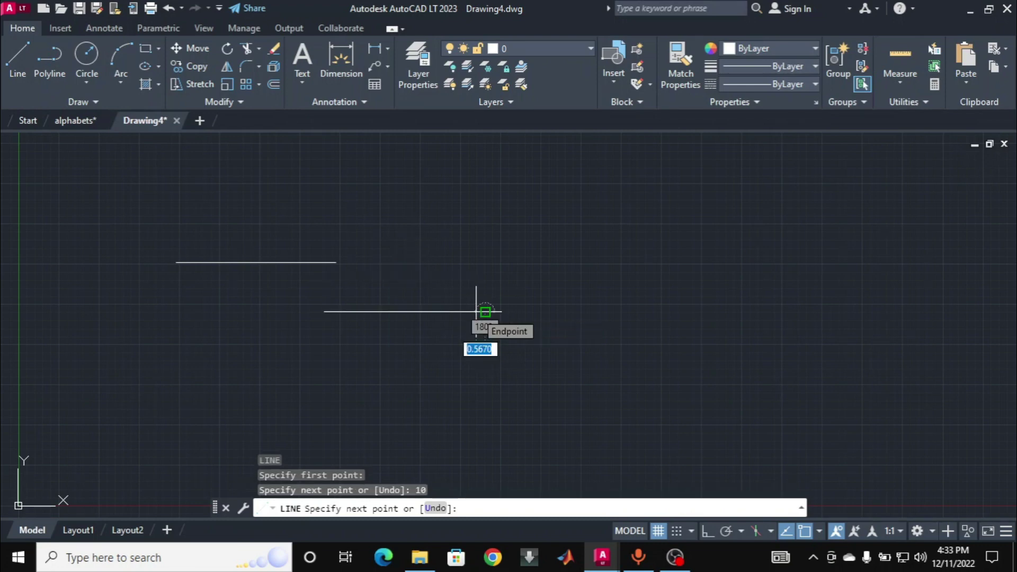
key("Return")
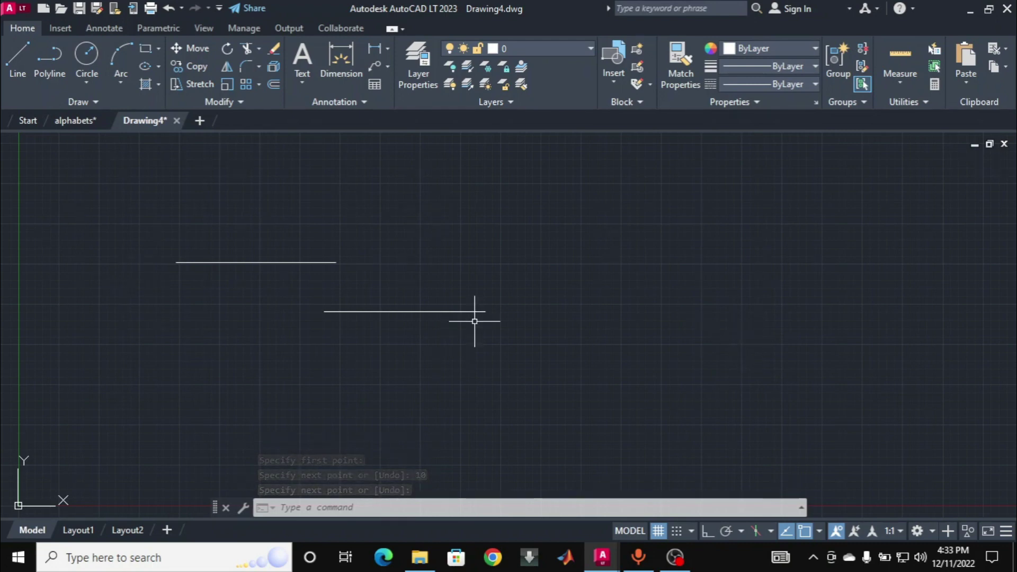
Draw a shorter, nearly horizontal line above the other two lines and leave the Line command.
left_click(16, 58)
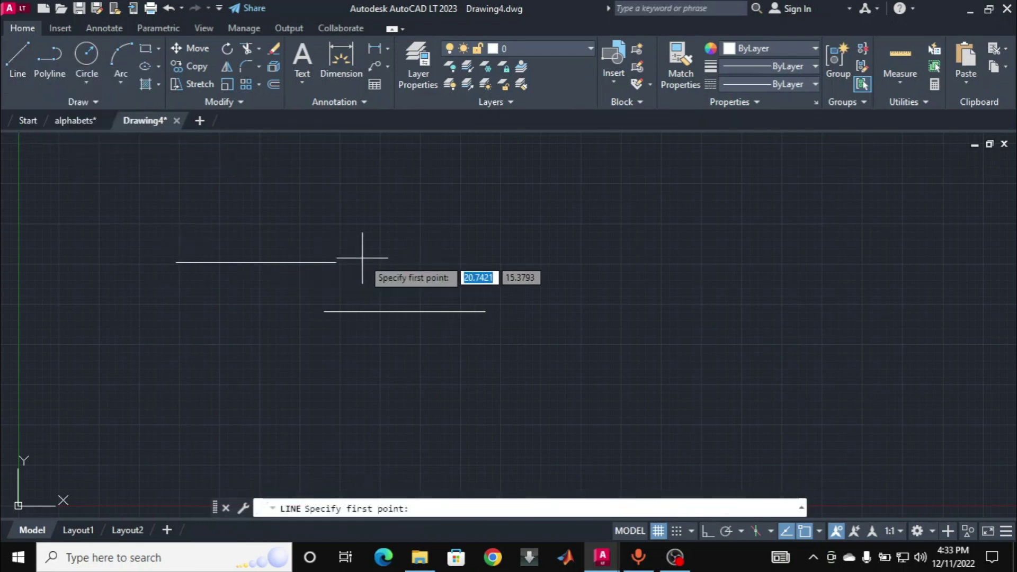
left_click(418, 215)
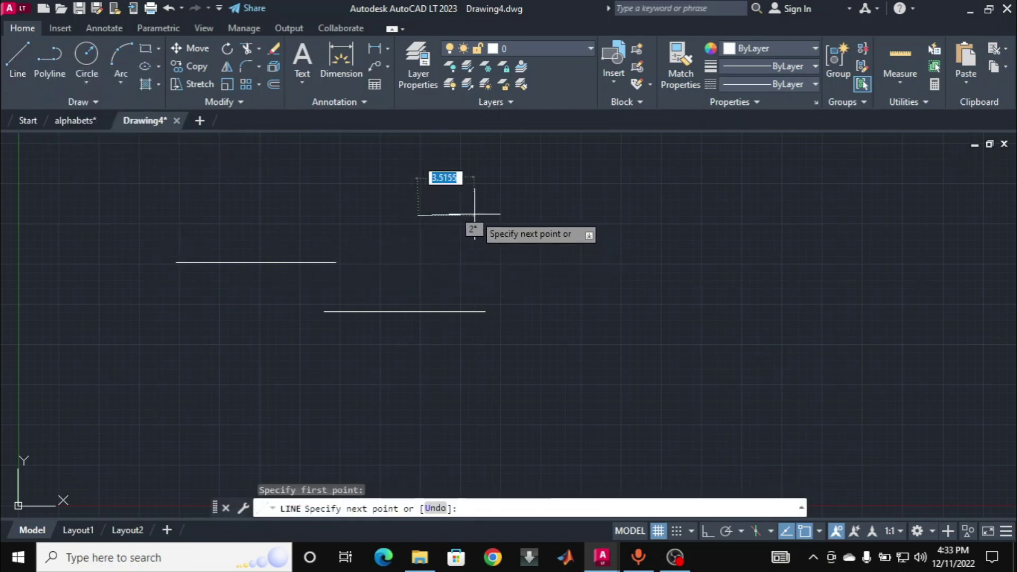
left_click(532, 215)
key("Return")
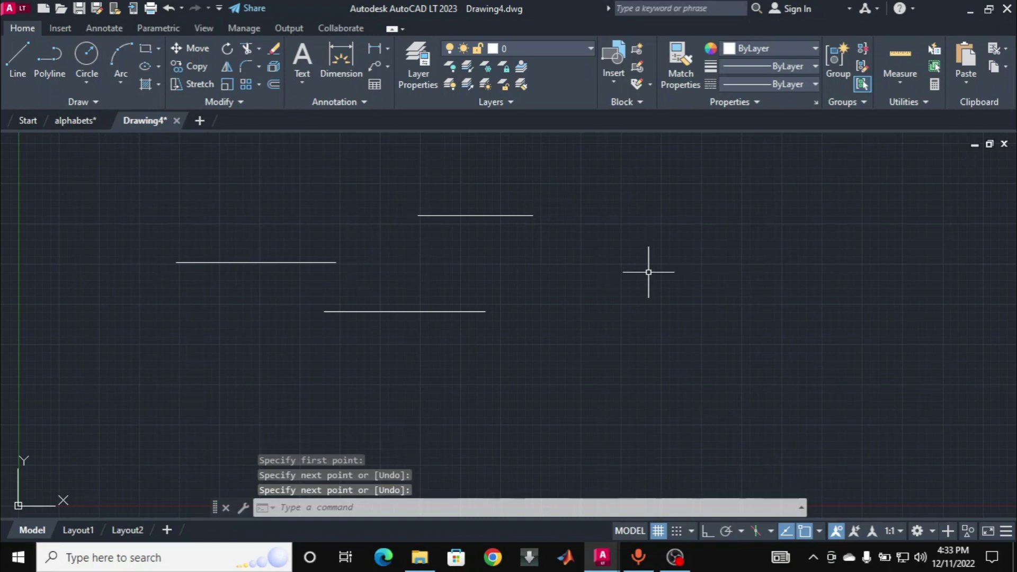
key("Return")
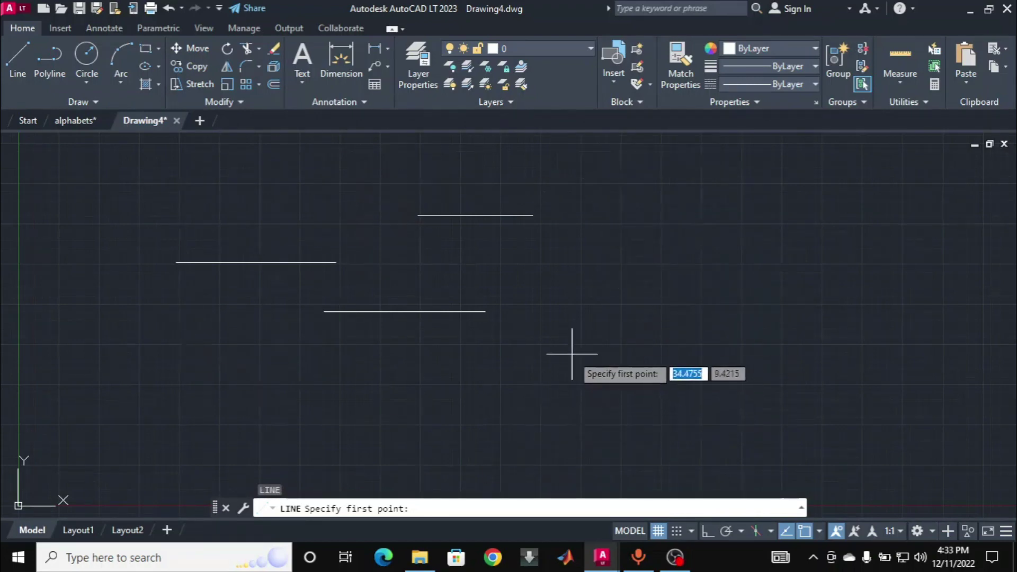
key("Escape")
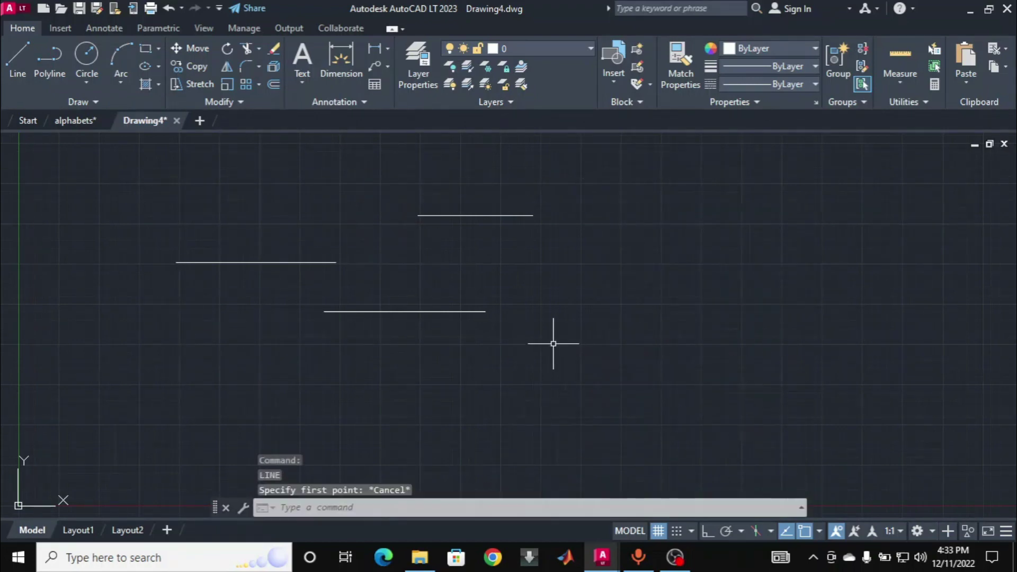
Select all three practice lines with a crossing window and delete them.
left_click(553, 352)
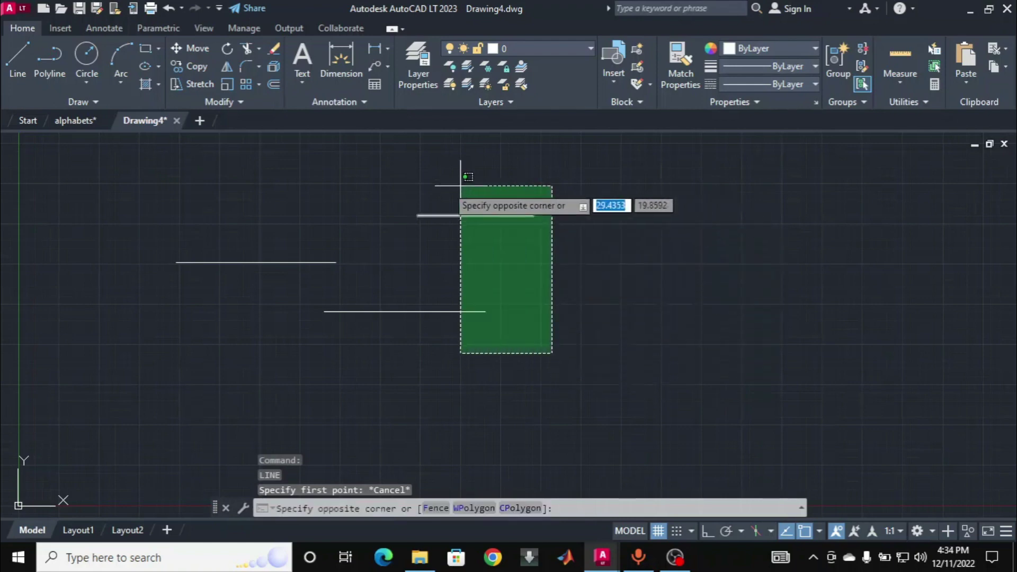
left_click(125, 194)
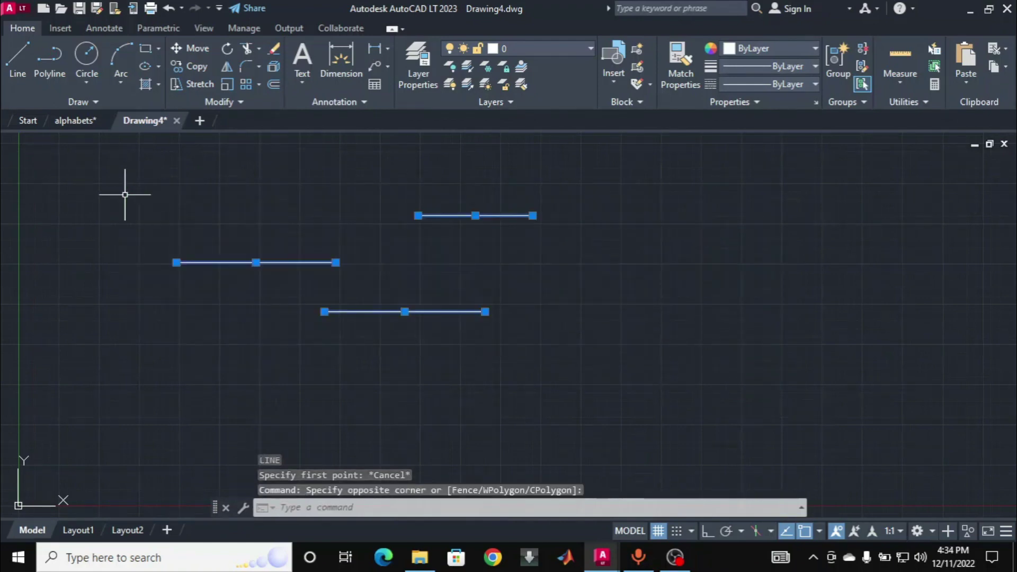
key("Delete")
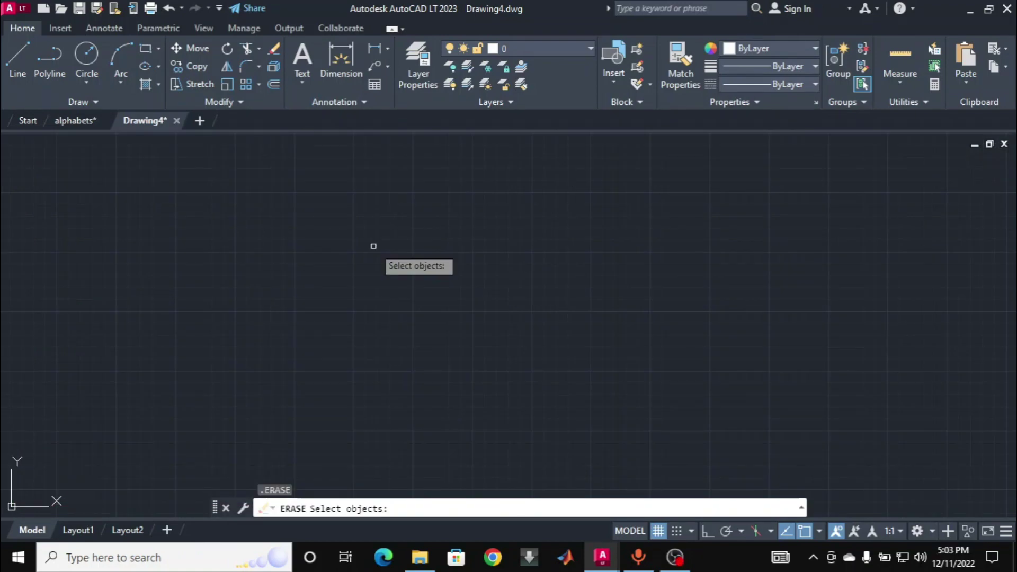
key("Escape")
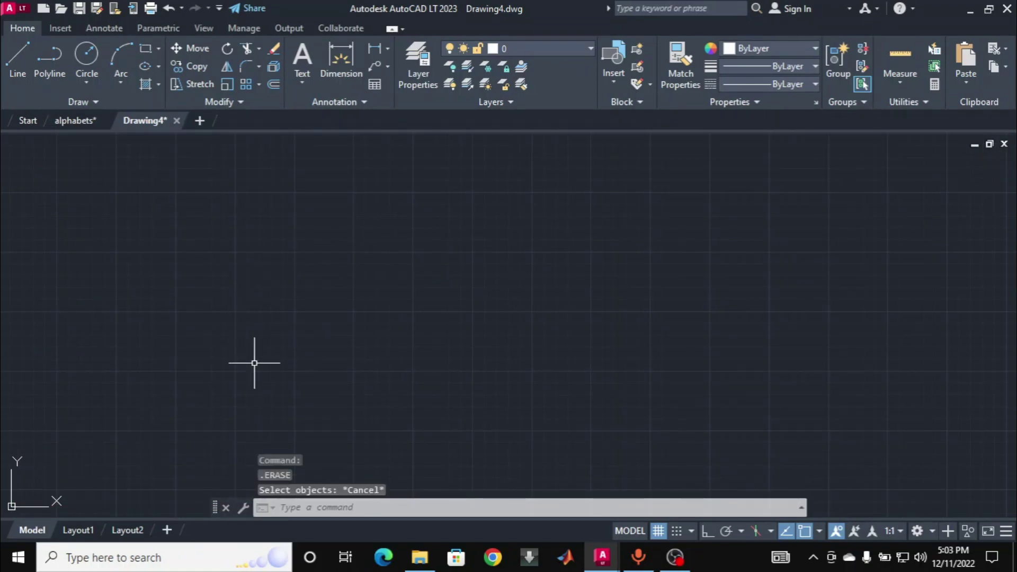
type("line")
key("Return")
left_click(241, 388)
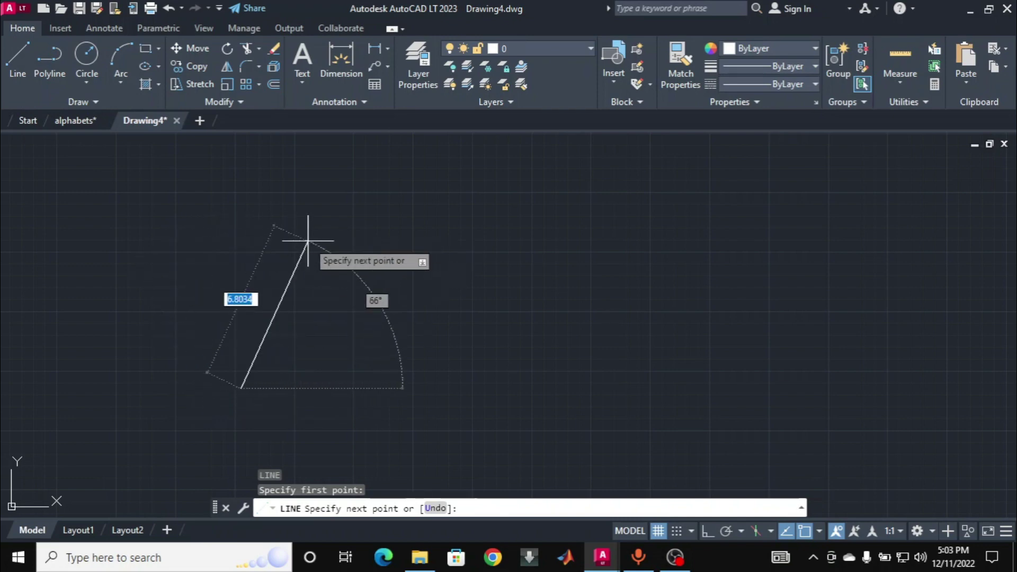
key("Escape")
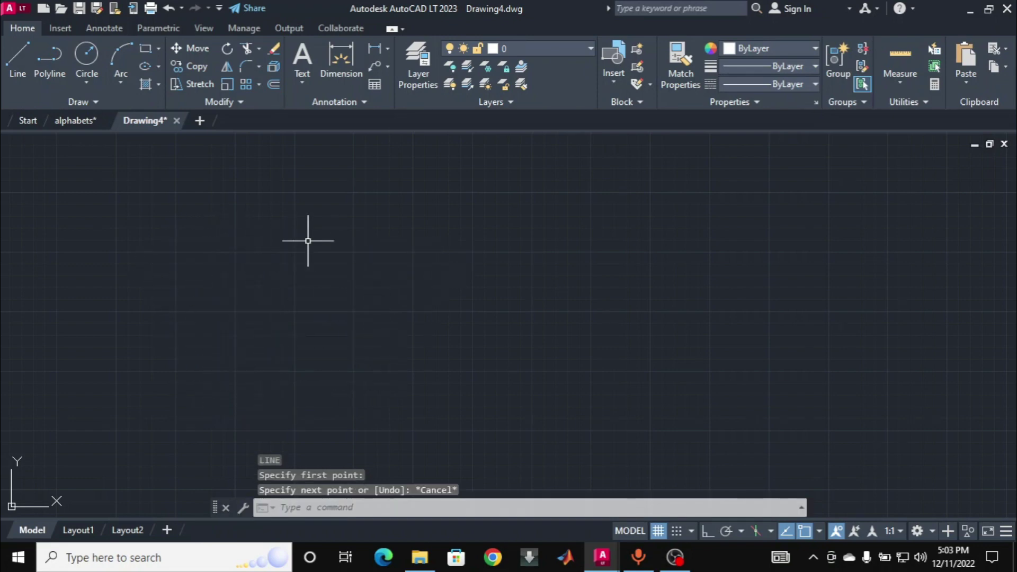
Turn on Ortho mode and try it out on a test line, cancelling the line without finishing it.
left_click(708, 530)
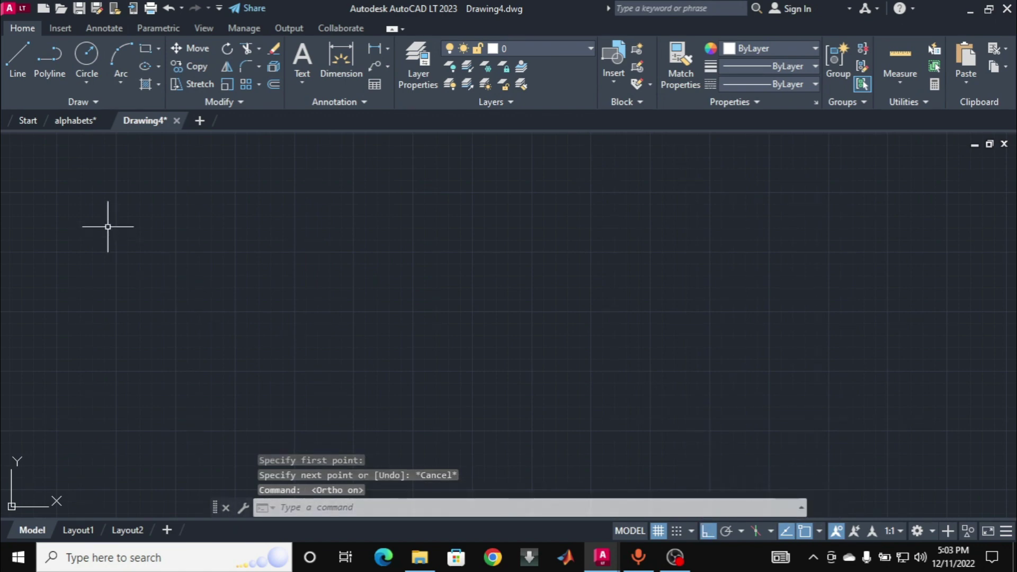
left_click(248, 339)
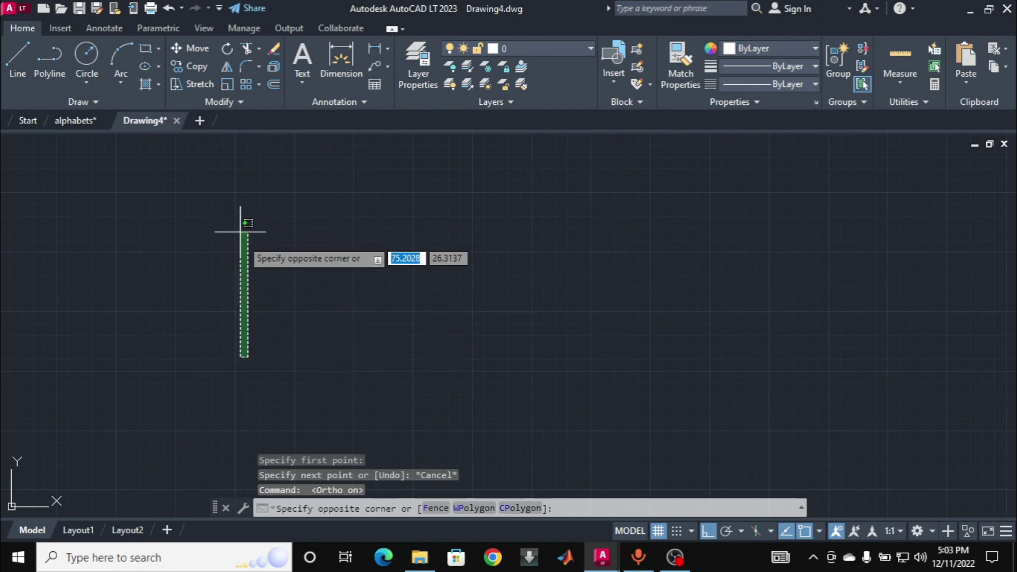
left_click(244, 265)
type("l")
key("Return")
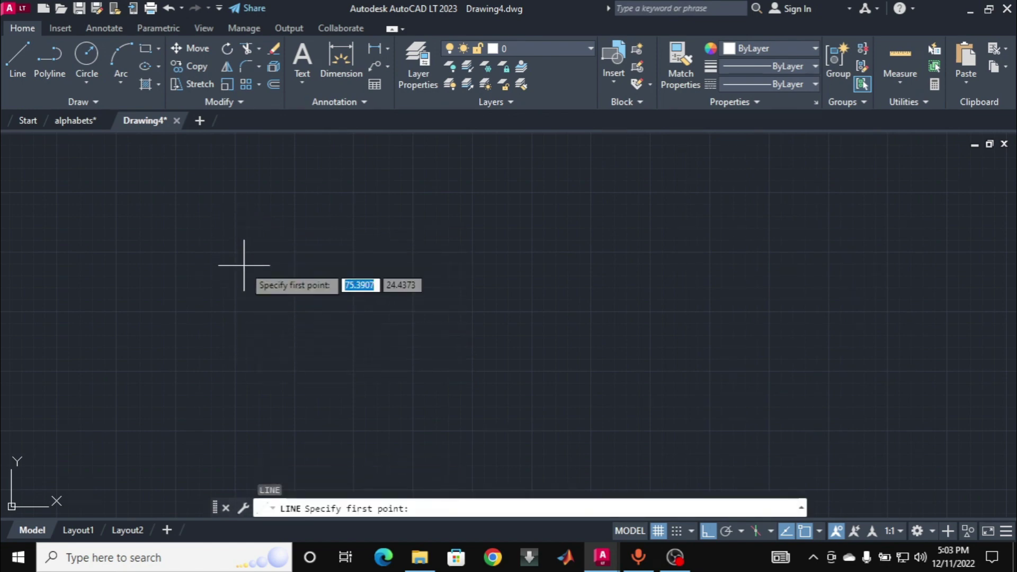
left_click(244, 265)
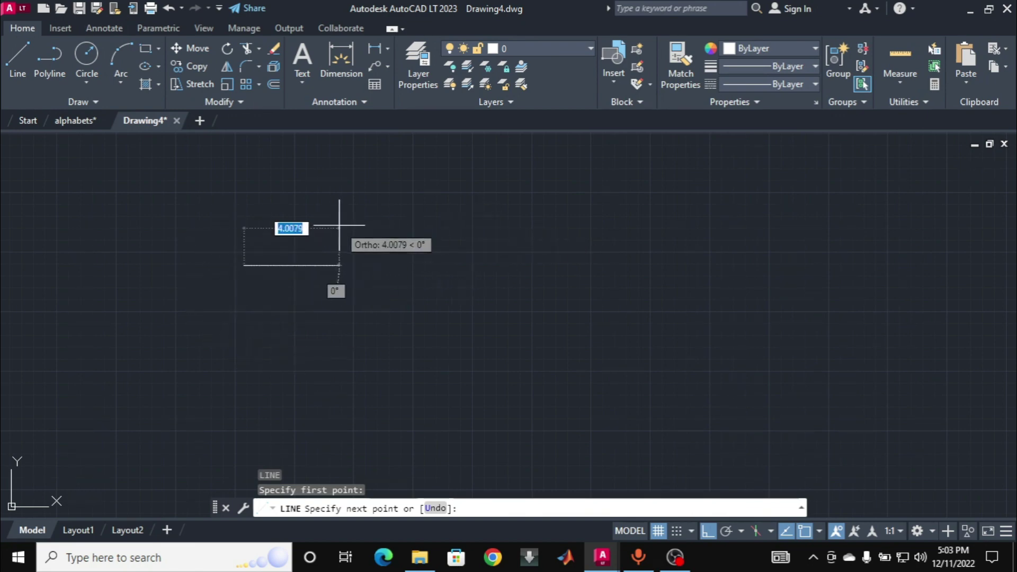
key("Escape")
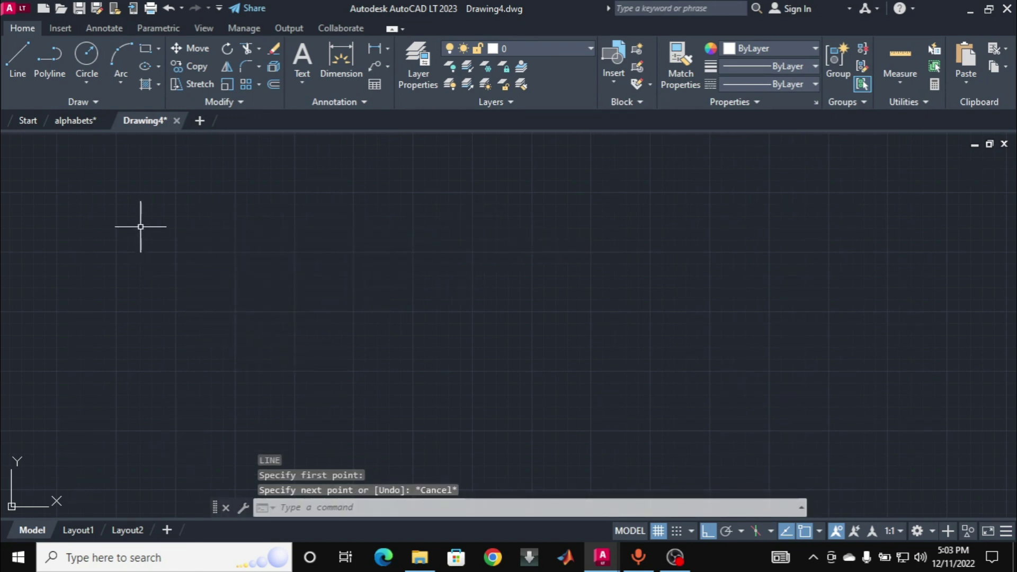
Switch to the open alphabets drawing.
left_click(72, 121)
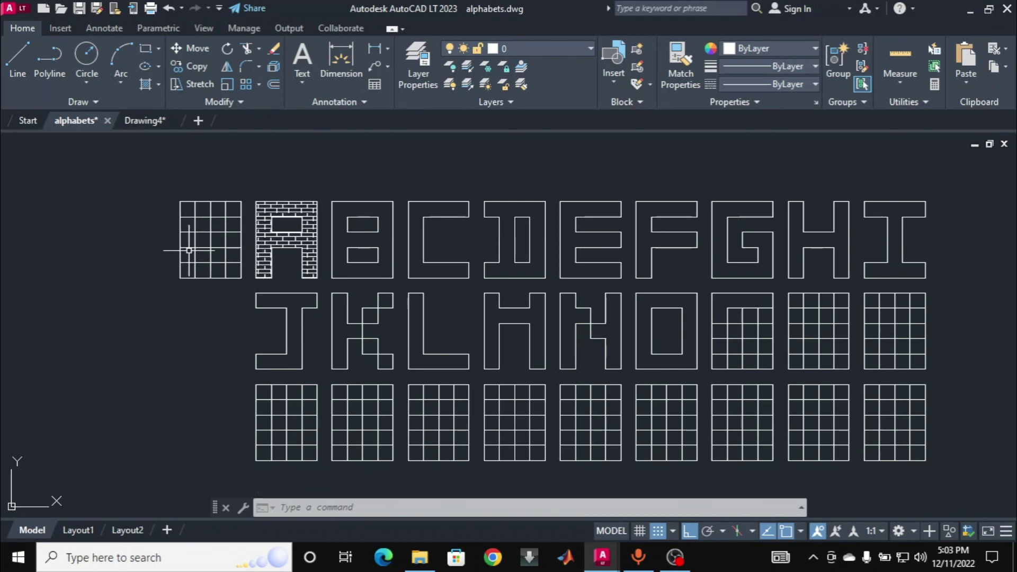
In Drawing4, start a block letter A outline with connected lines 5 units up, 4 units right and 5 units down.
left_click(133, 121)
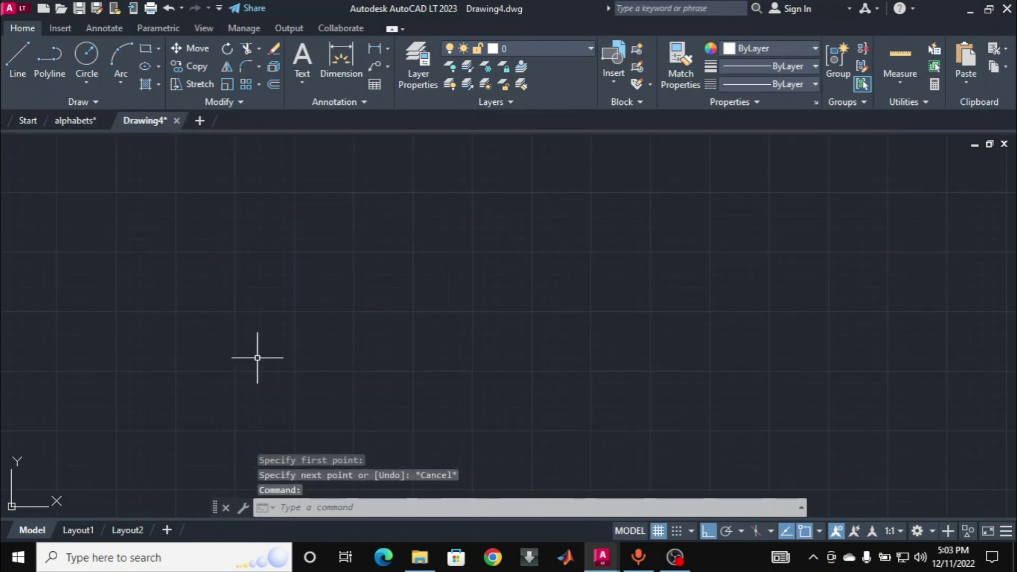
type("l")
key("Return")
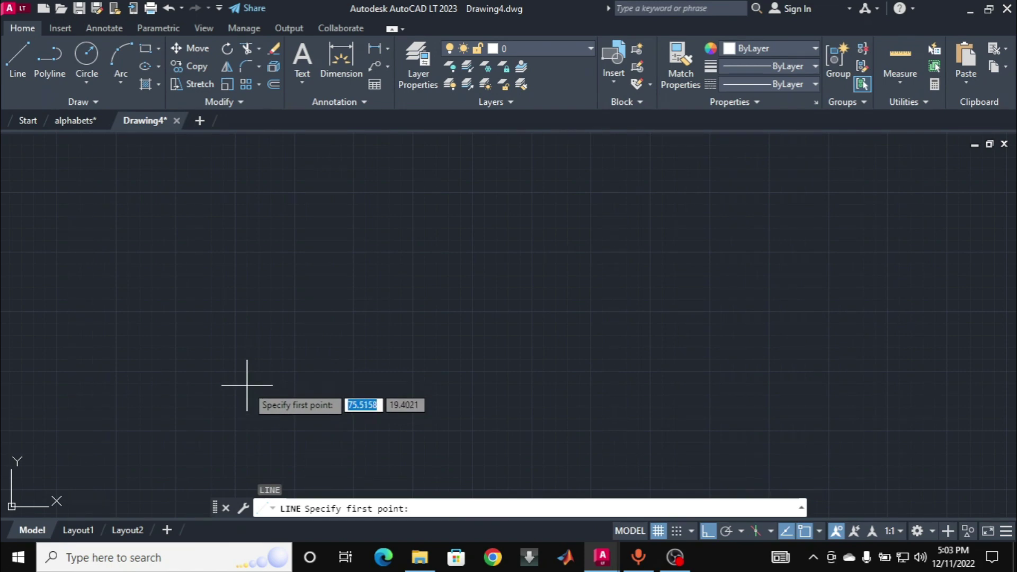
left_click(247, 385)
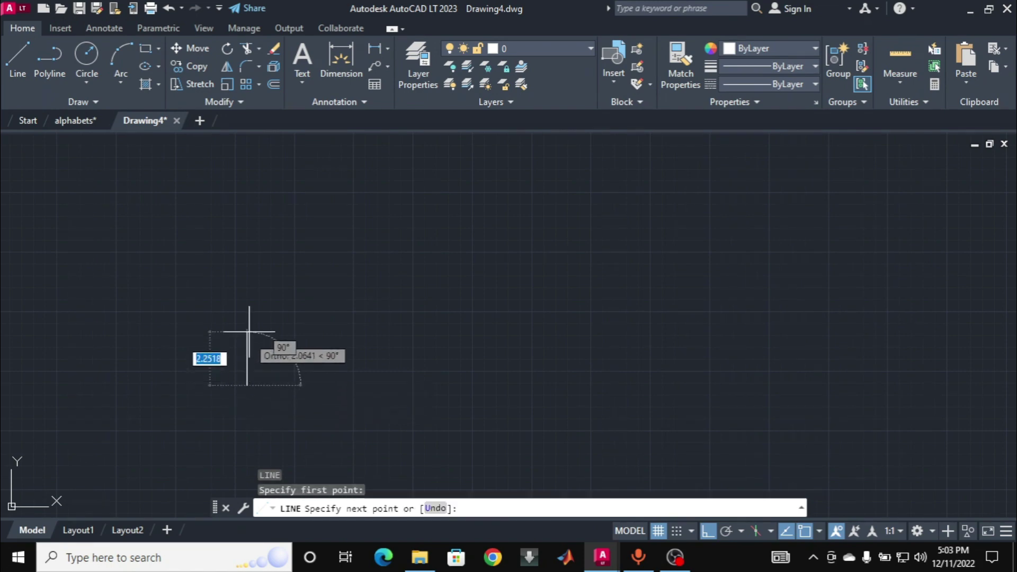
type("5")
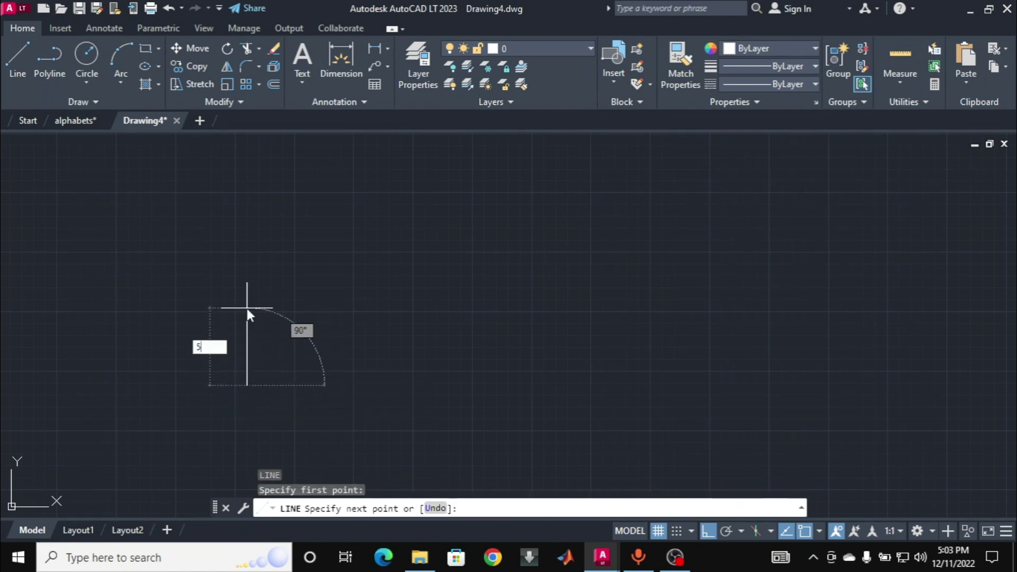
key("Return")
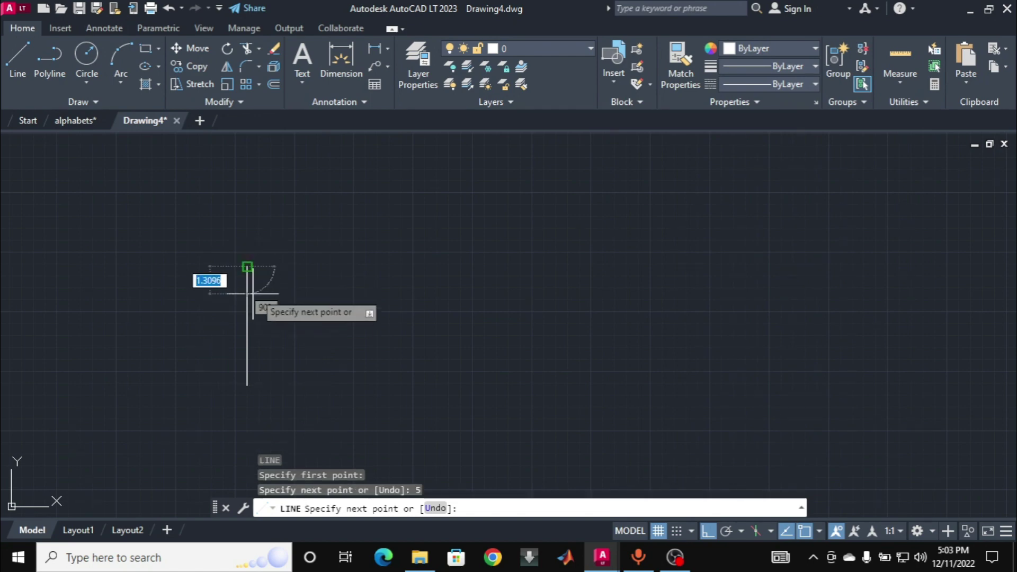
type("4")
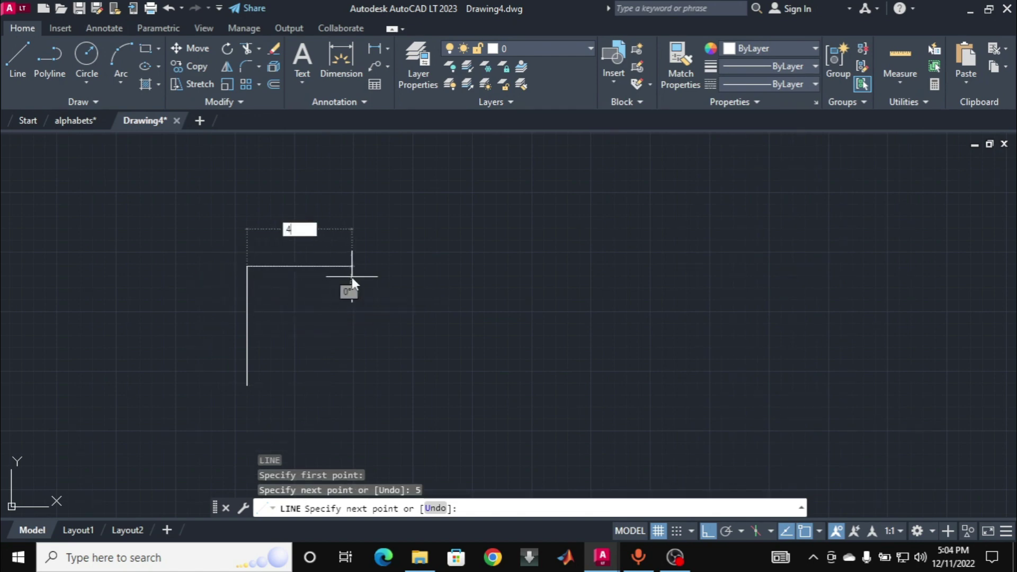
key("Return")
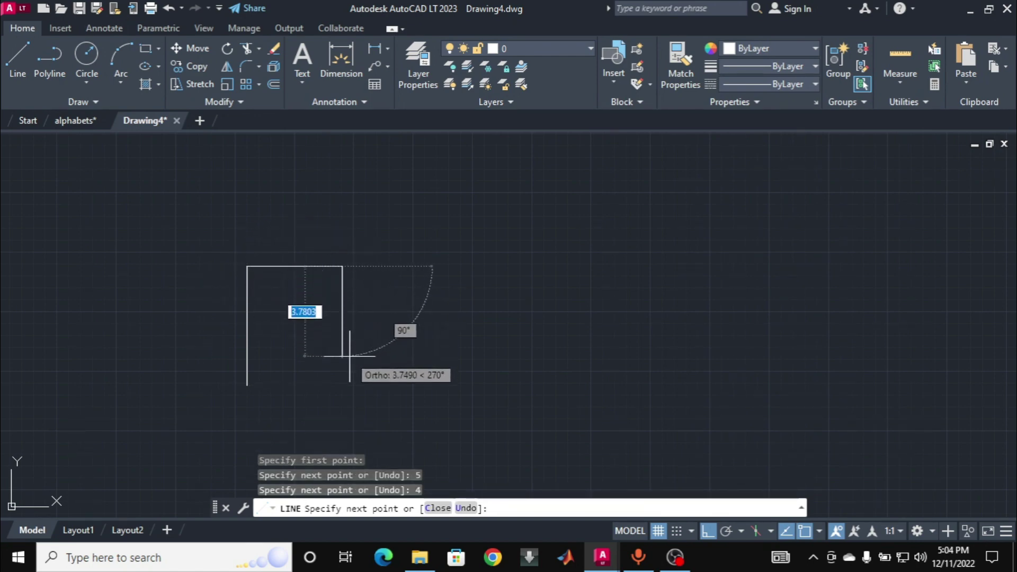
type("5")
key("Return")
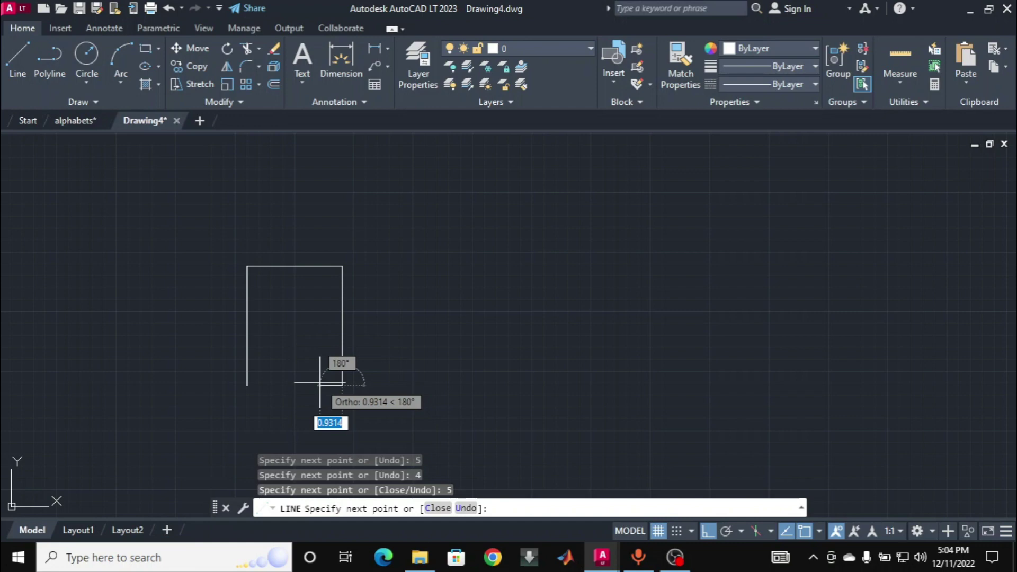
Complete the letter A outline with segments 1 left, 2 up, 2 left and 2 down, joining back to the start point.
type("1")
key("Return")
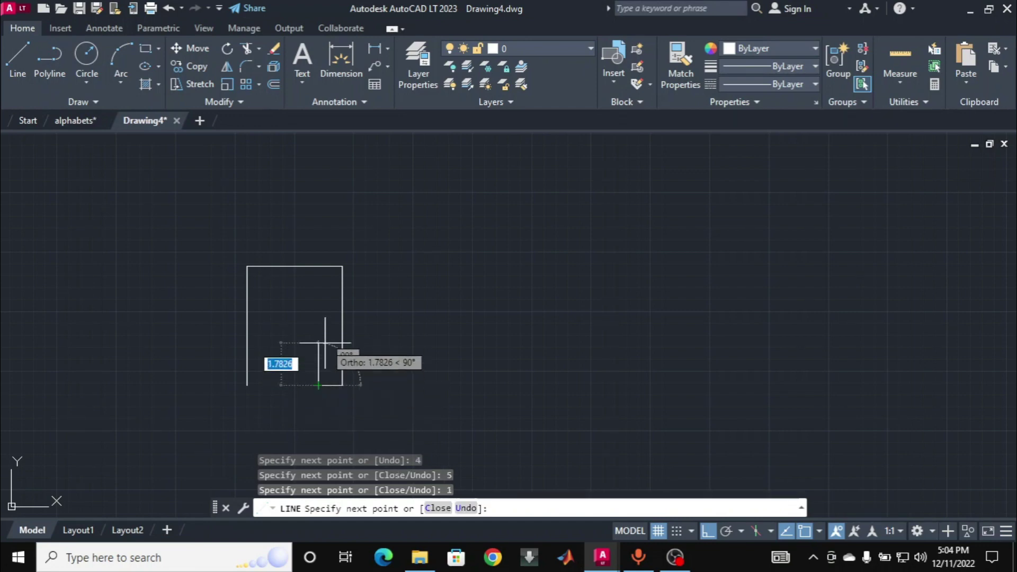
type("2")
key("Return")
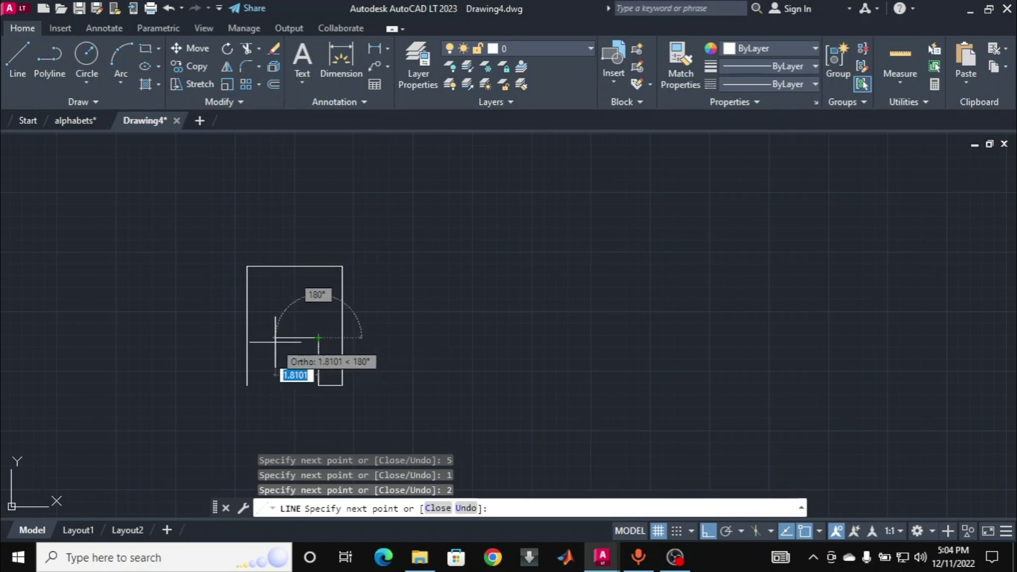
type("2")
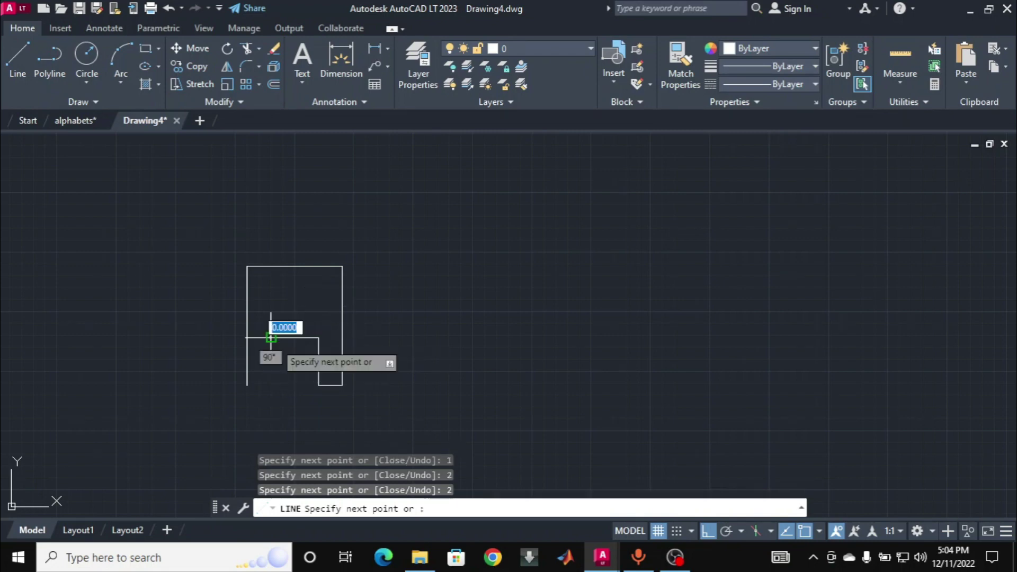
key("Return")
type("2")
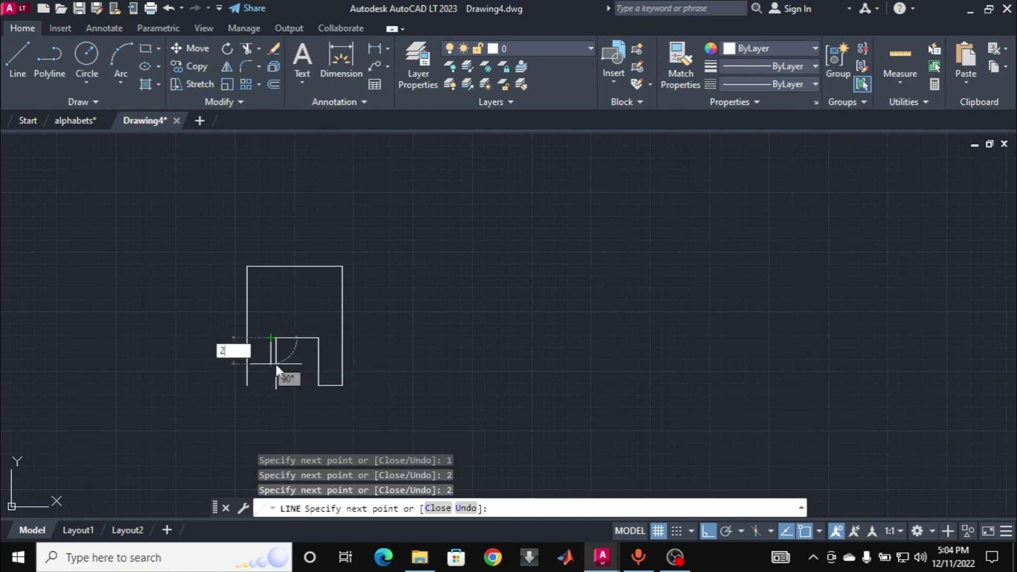
key("Return")
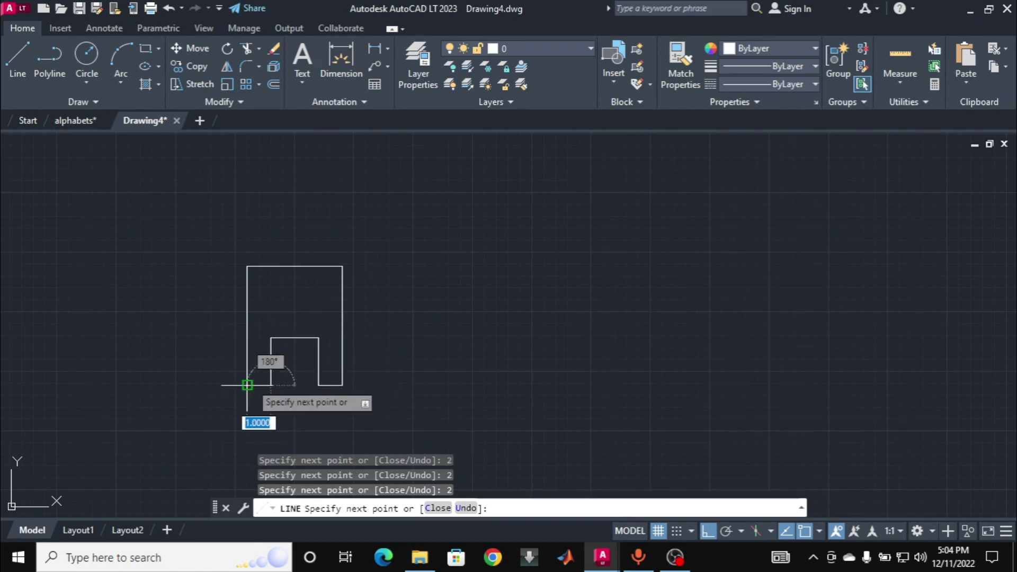
left_click(247, 385)
key("Return")
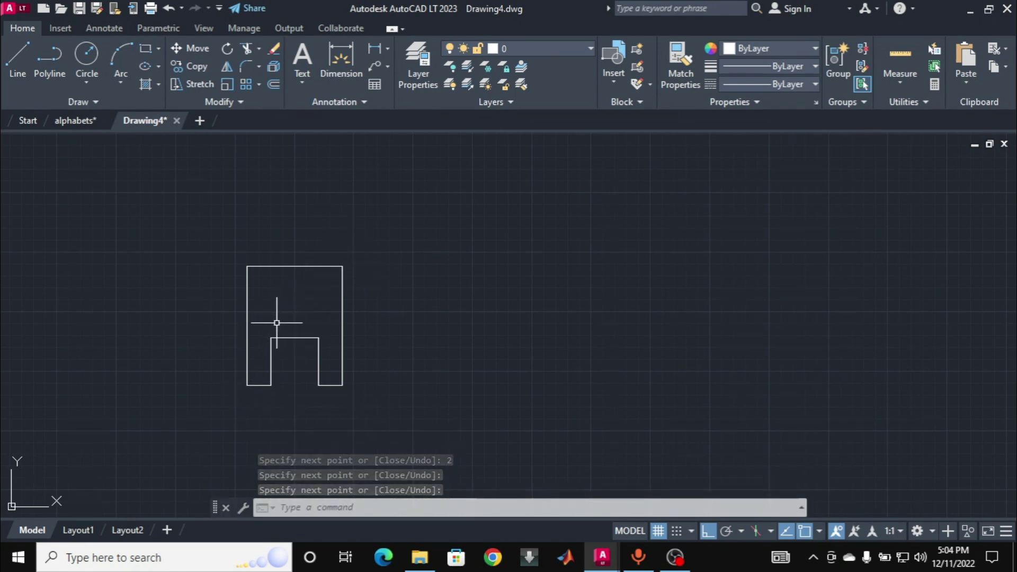
Draw the A's inner 2 by 1 unit rectangle, starting 1 unit above the upper left corner of the leg opening.
type("l")
key("Return")
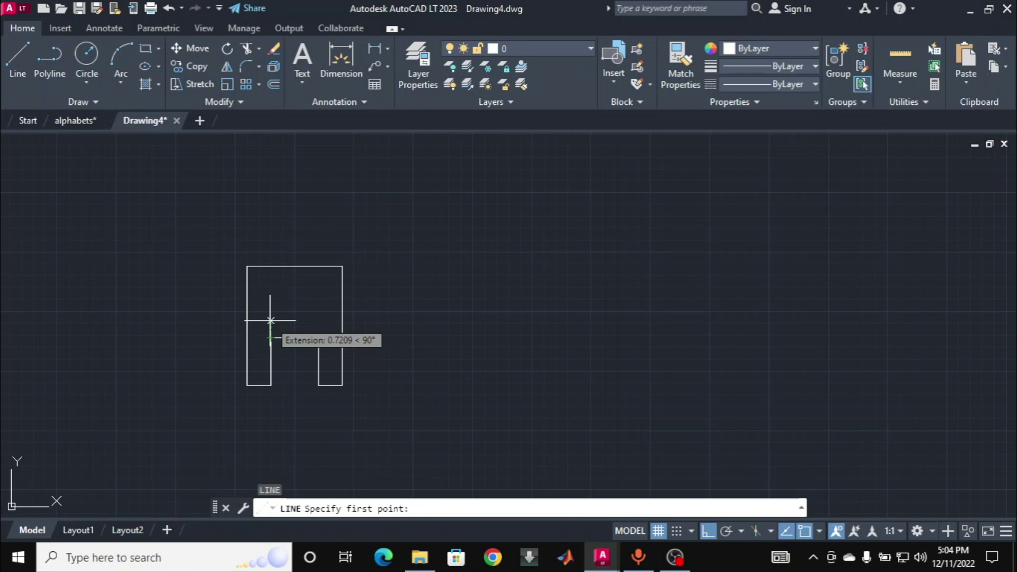
type("1")
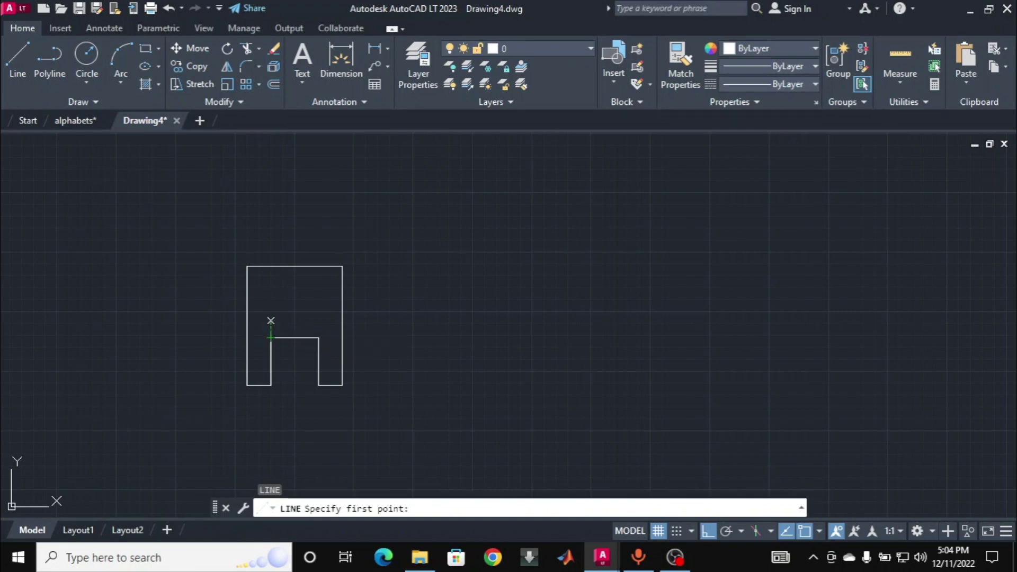
key("Return")
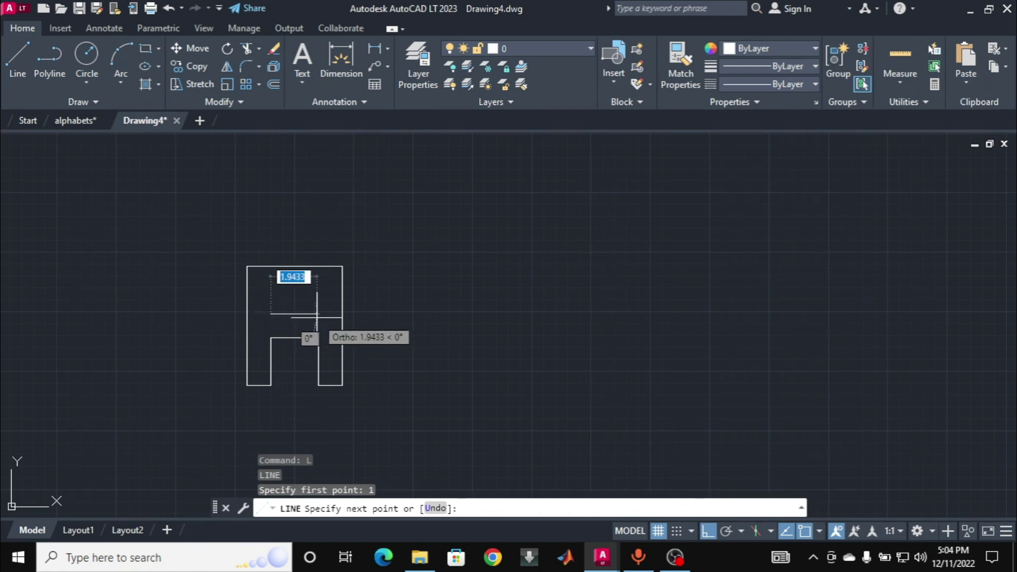
type("2")
key("Return")
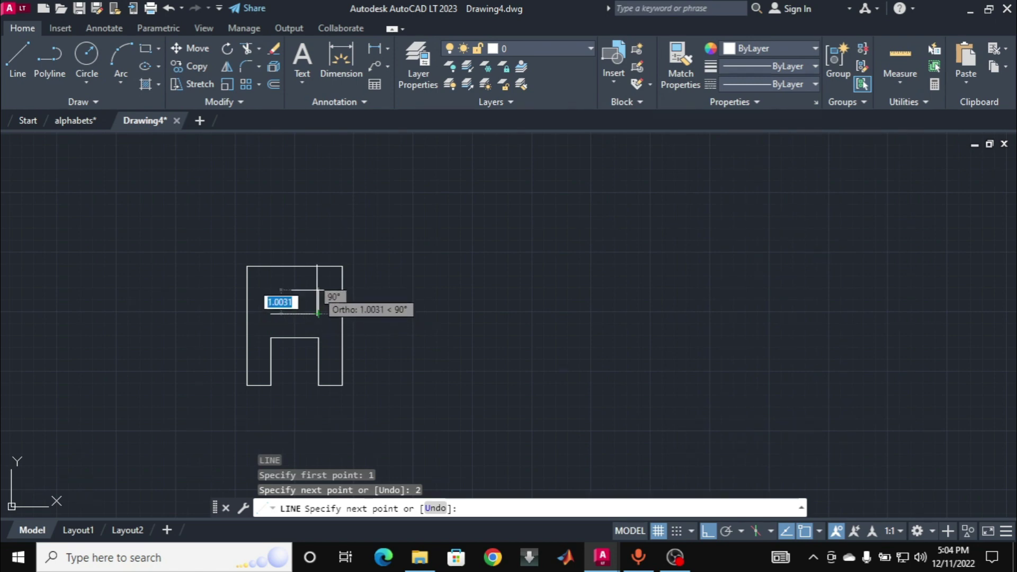
type("1")
key("Return")
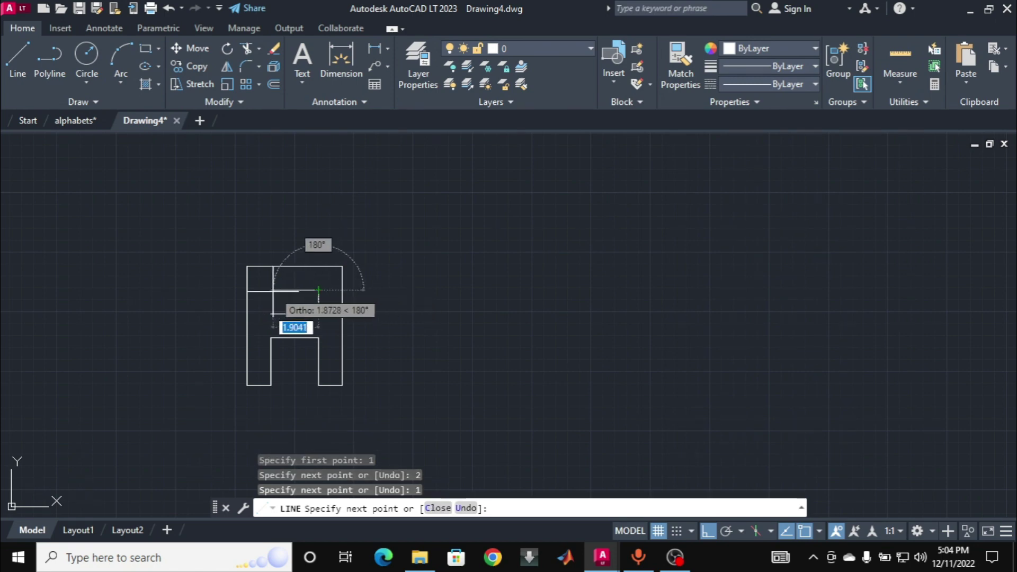
type("2")
key("Return")
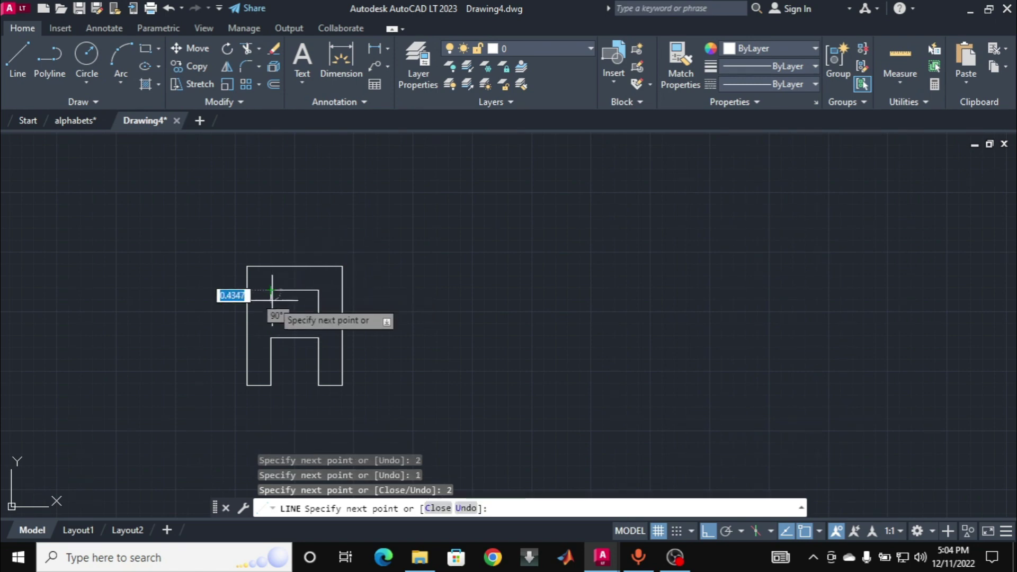
left_click(272, 313)
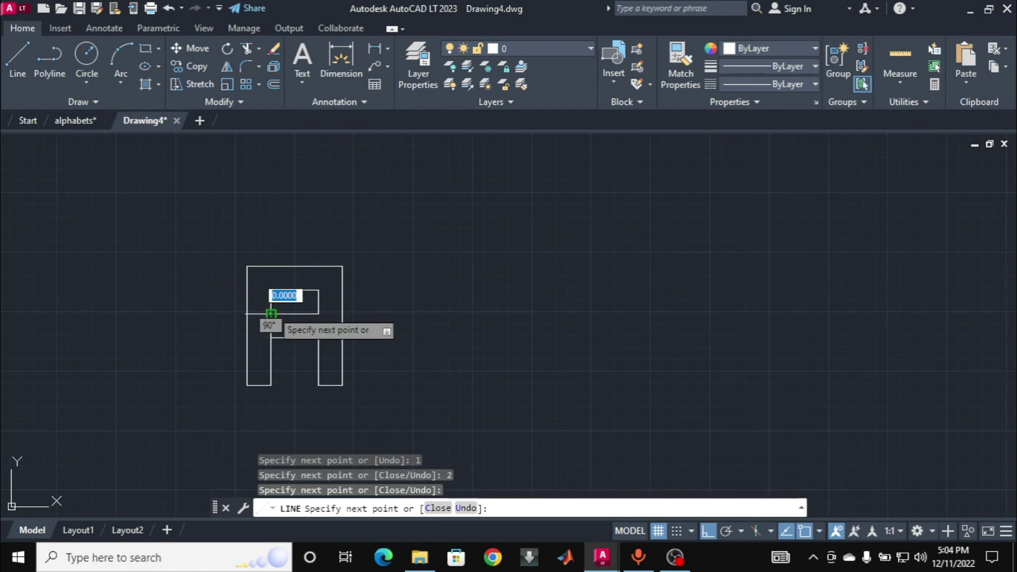
key("Return")
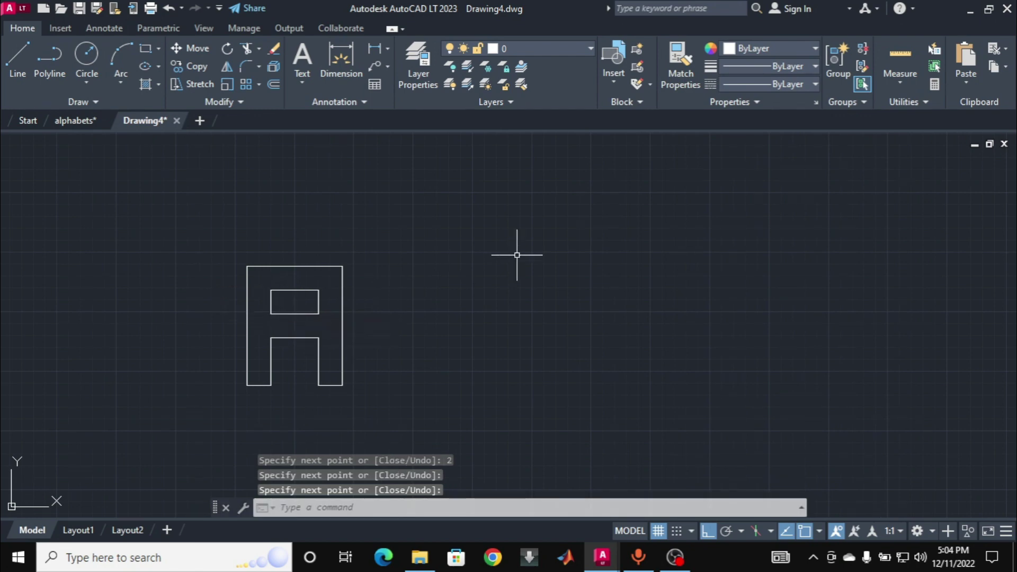
Check the letters and grids in the alphabets drawing against the letter A in Drawing4.
left_click(64, 122)
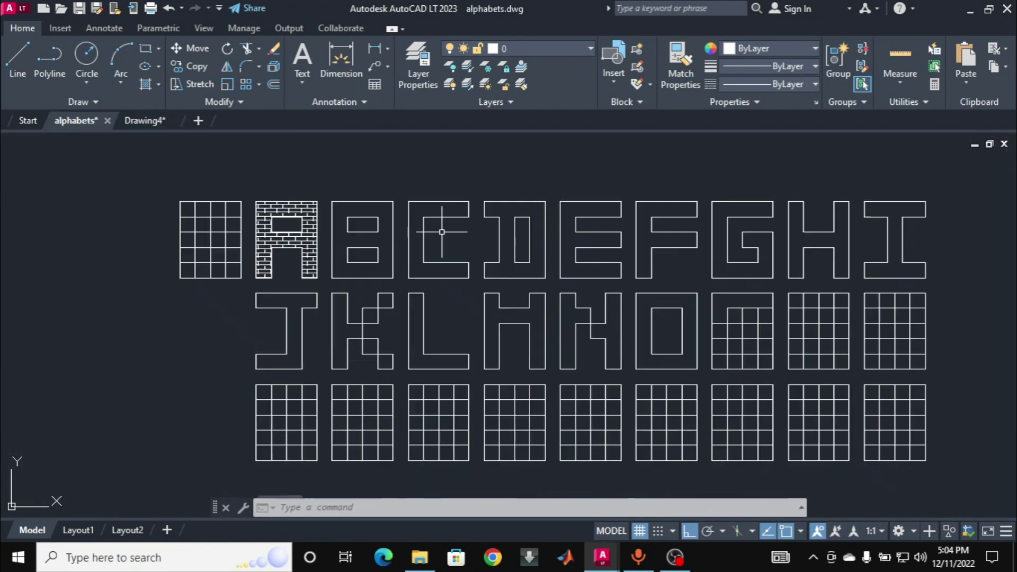
left_click(152, 121)
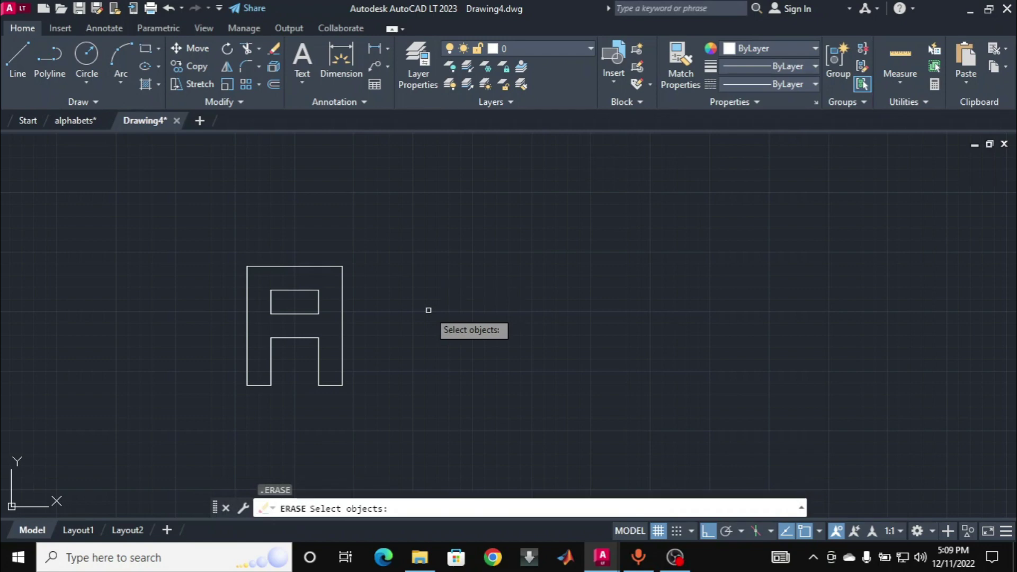
key("Escape")
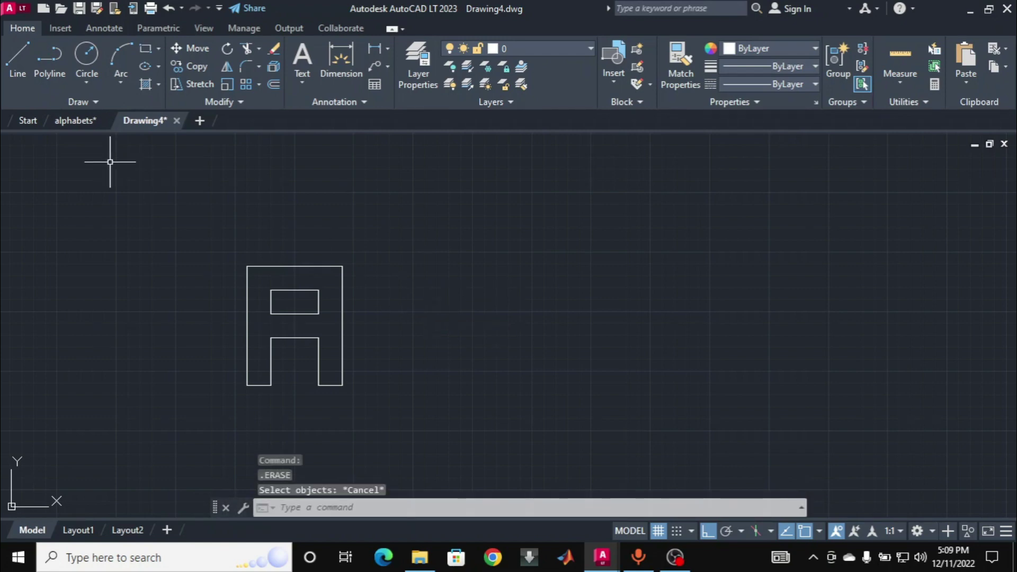
left_click(81, 123)
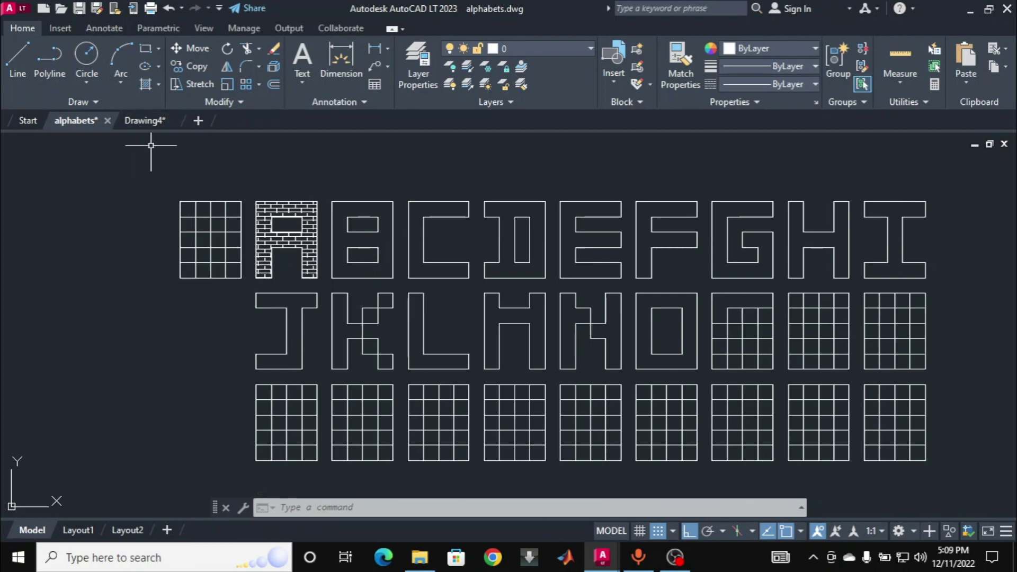
In Drawing4, draw a vertical line 5 units long to the right of the letter A, level with its base.
left_click(144, 120)
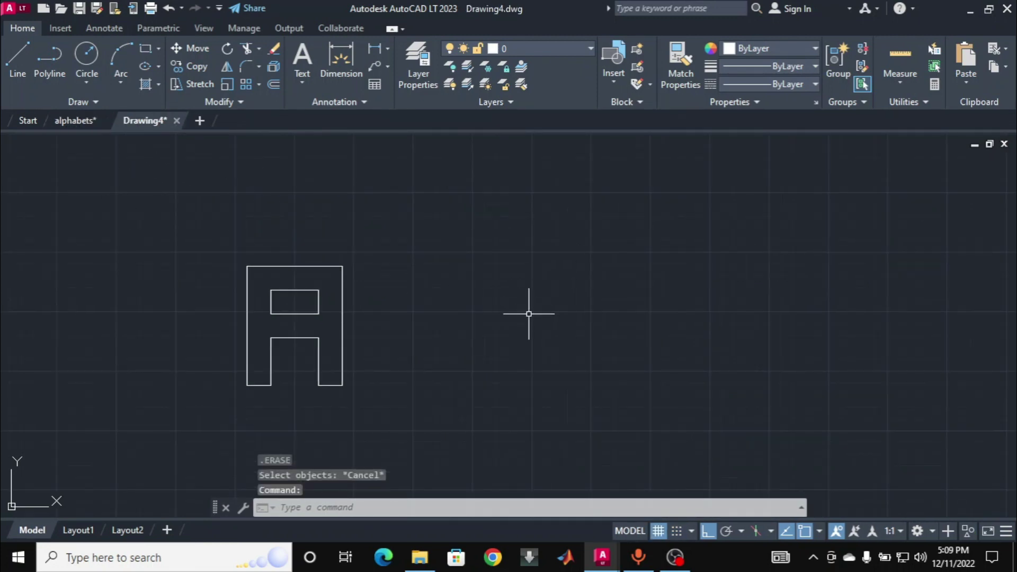
type("l")
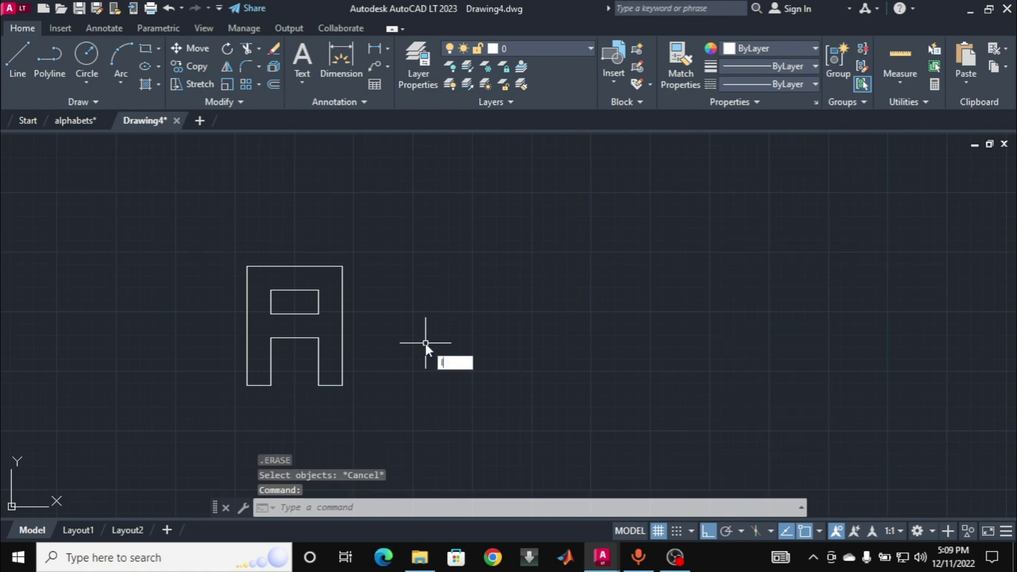
key("Return")
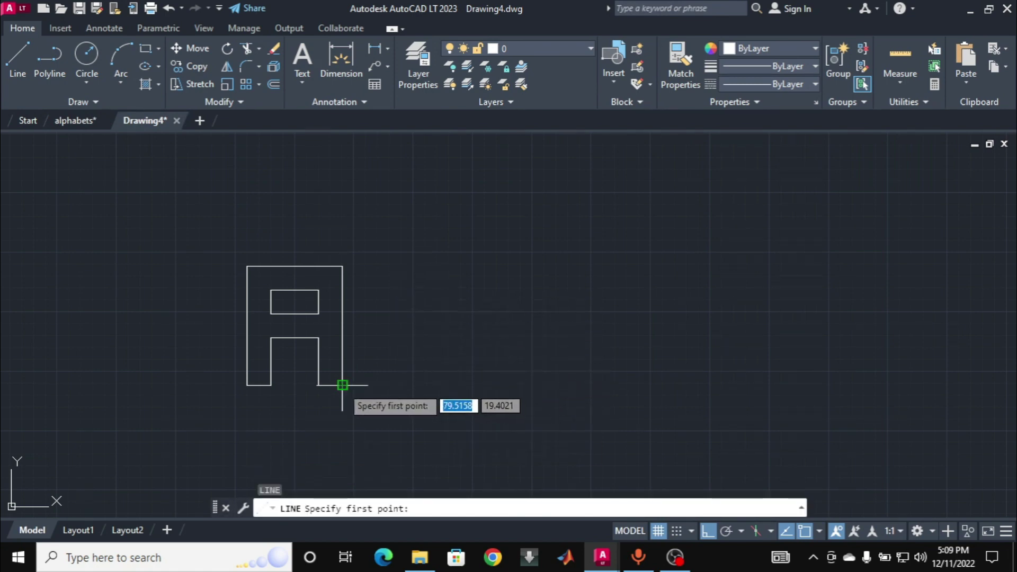
left_click(415, 385)
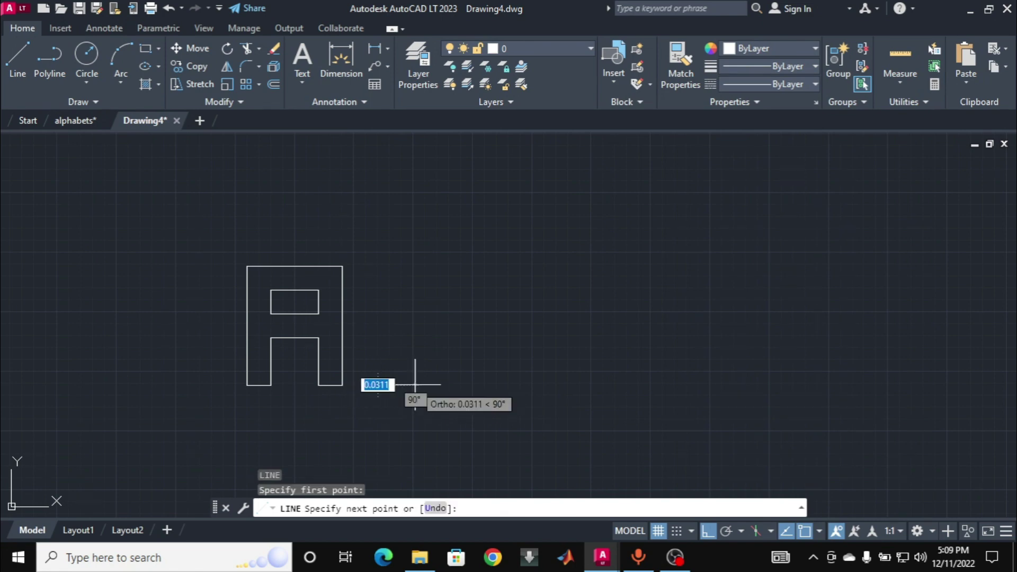
type("5")
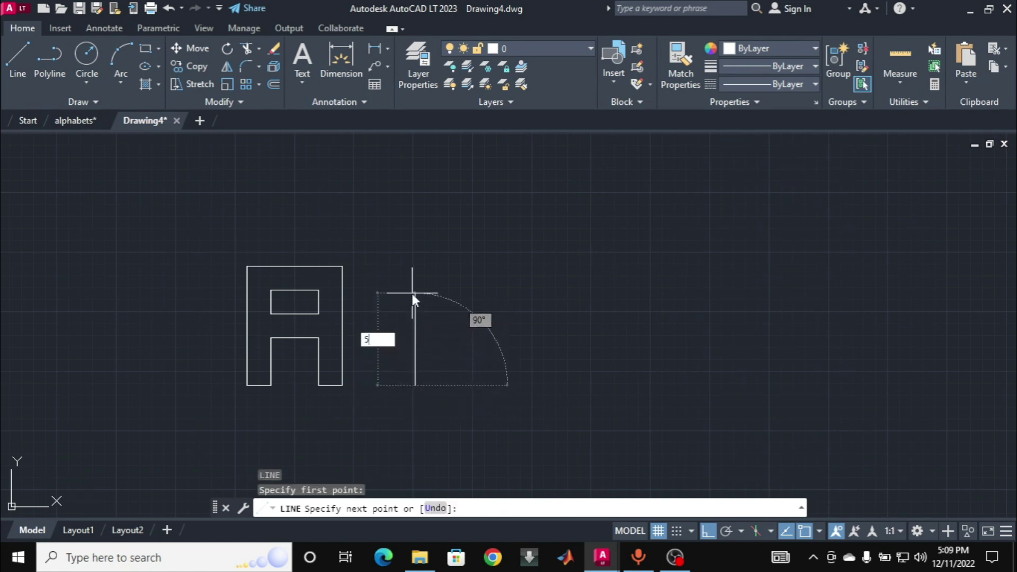
key("Return")
key("Return")
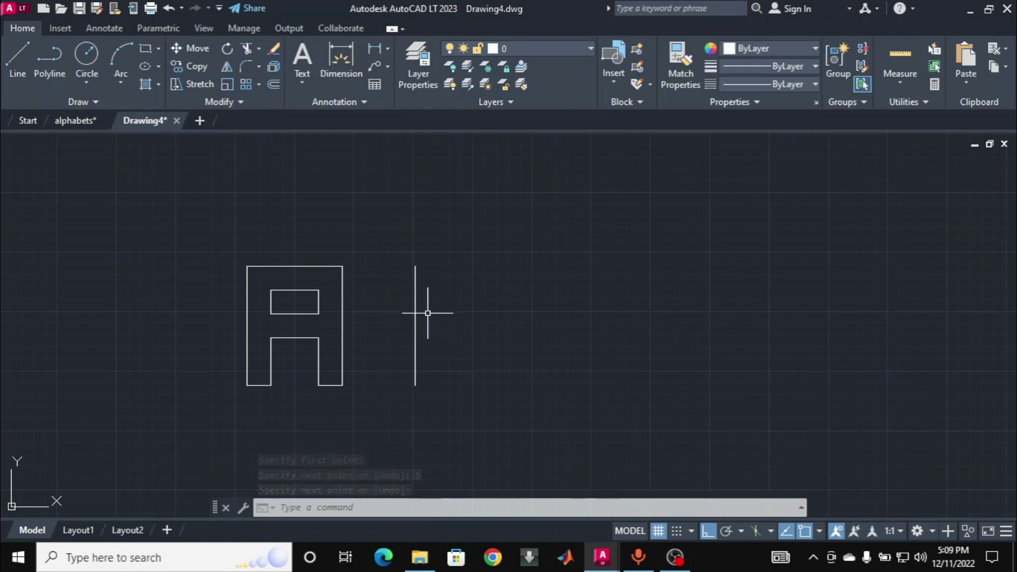
Create a rectangular array of the vertical line with 5 columns spaced 1 unit apart and 1 row.
left_click(415, 306)
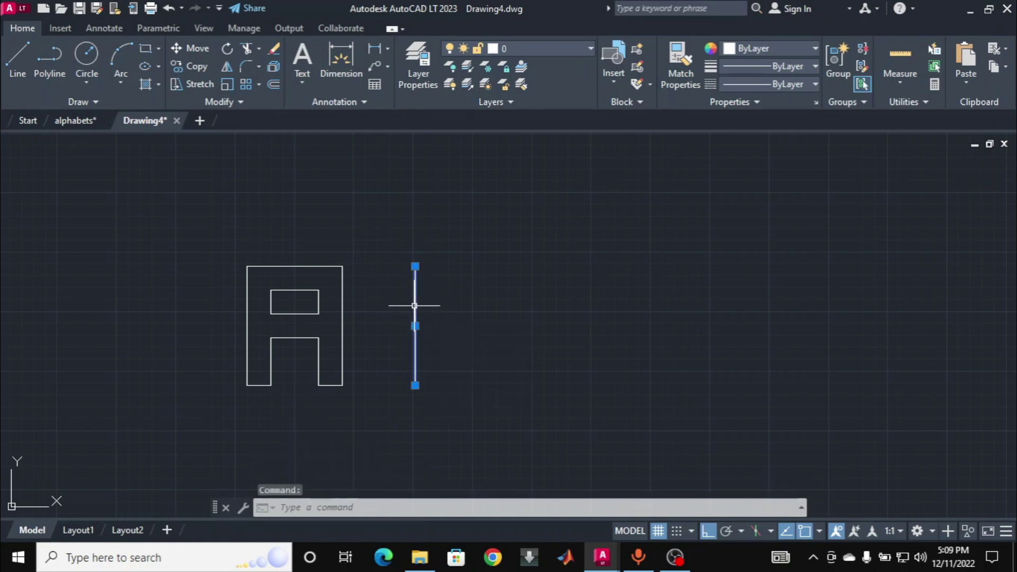
type("arr")
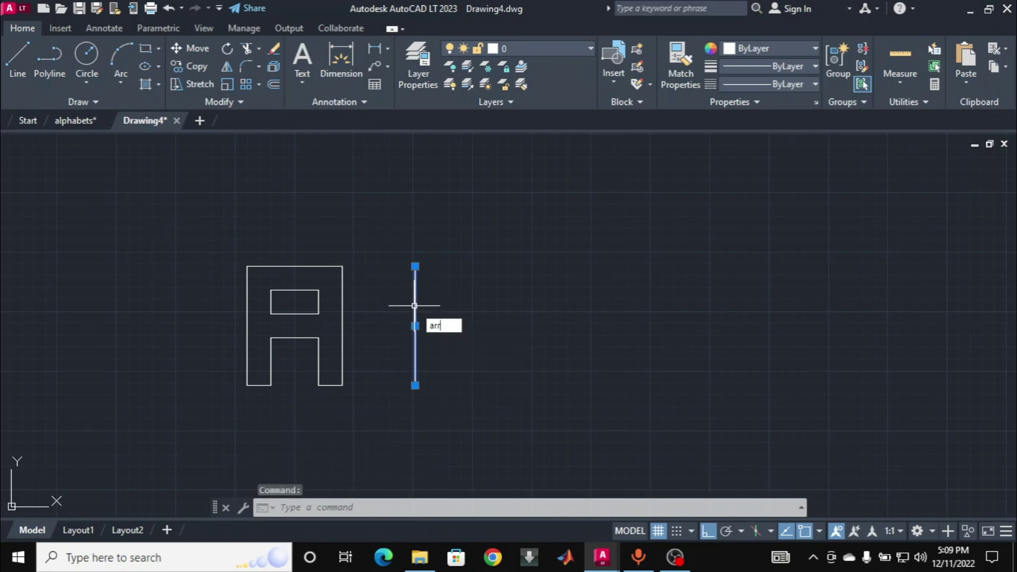
key("Return")
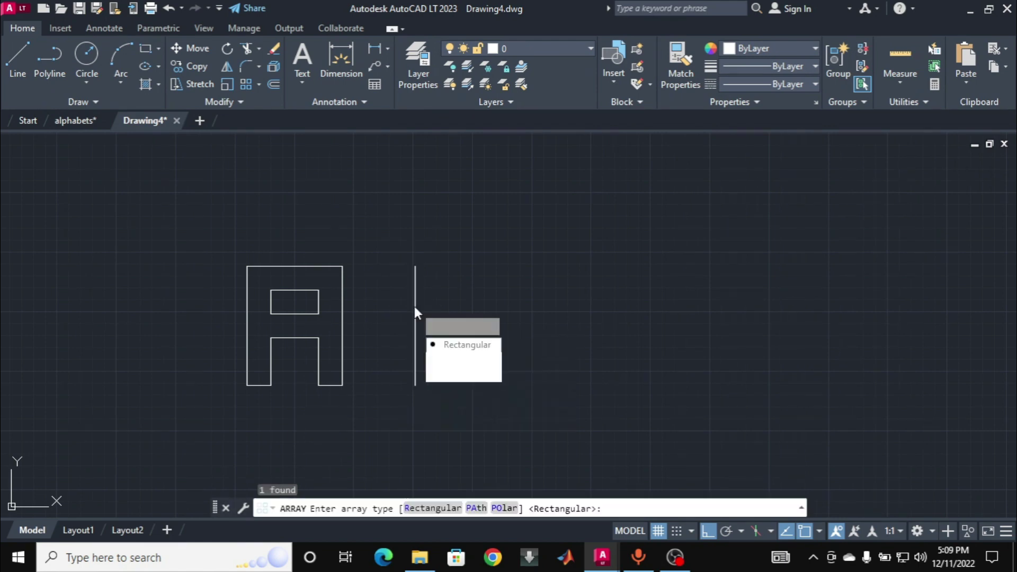
left_click(456, 345)
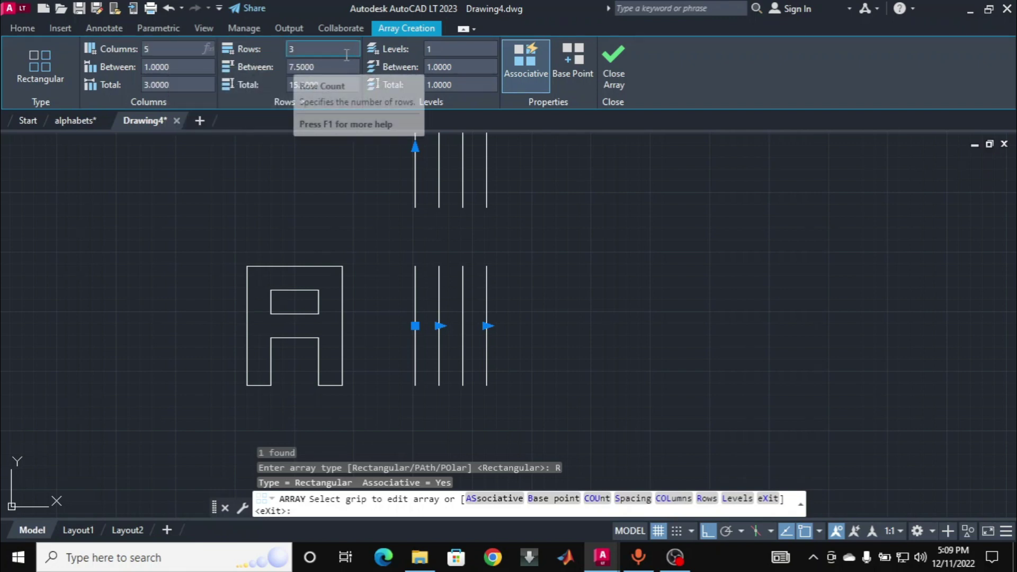
key("Return")
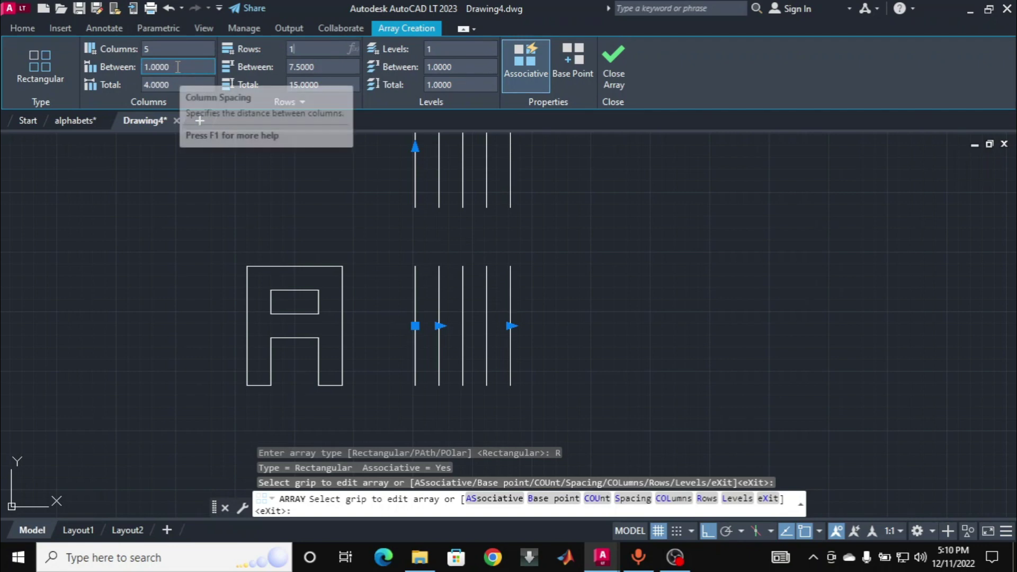
key("Return")
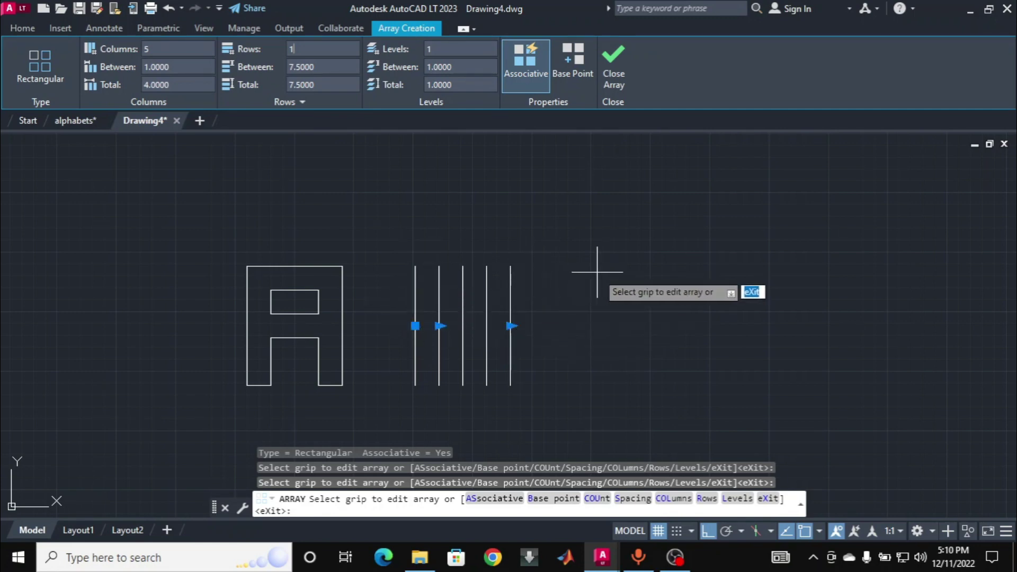
key("Return")
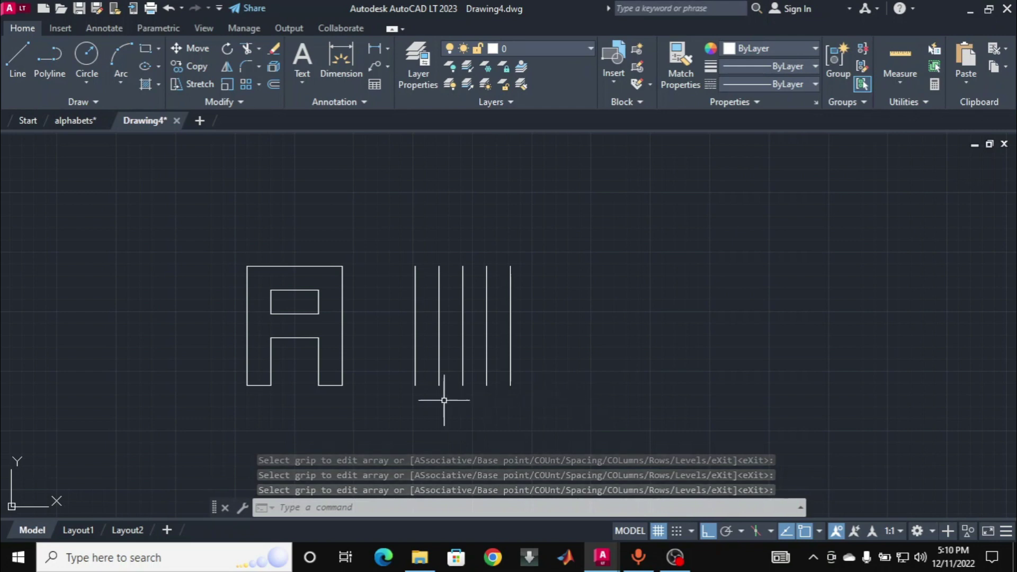
Draw a horizontal base line joining the lower ends of the first and last vertical lines.
type("l")
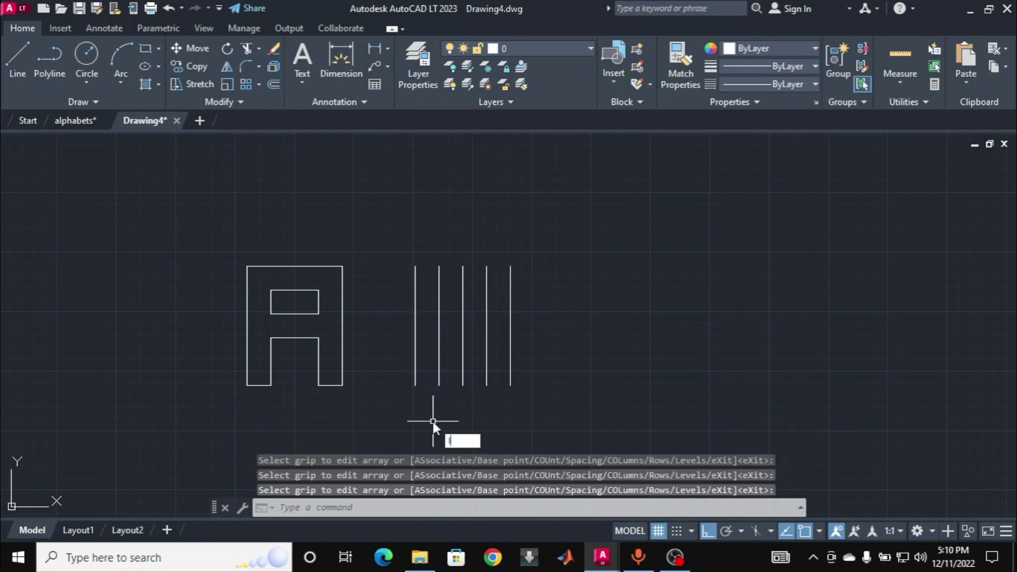
key("Return")
left_click(415, 385)
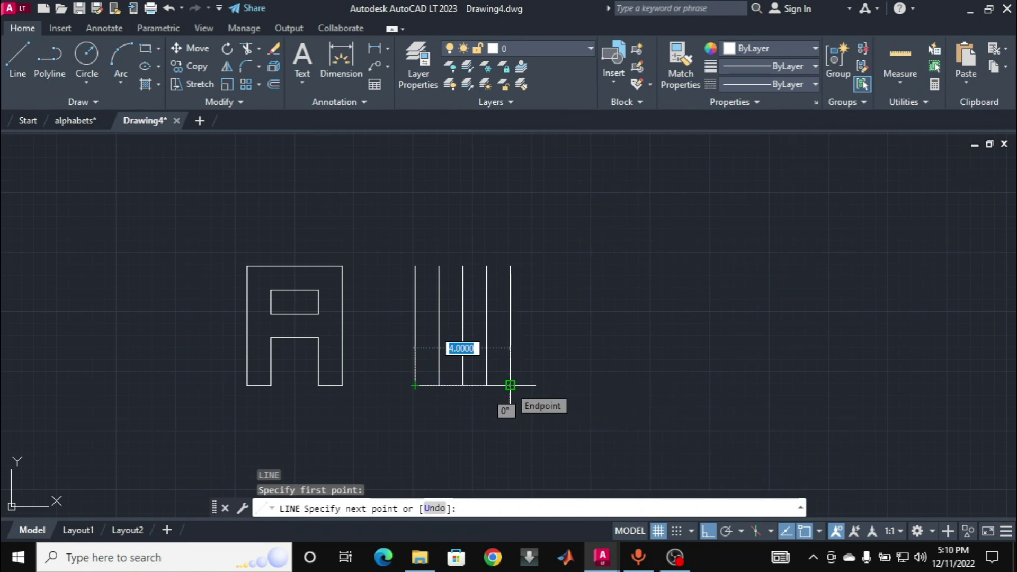
left_click(510, 385)
key("Return")
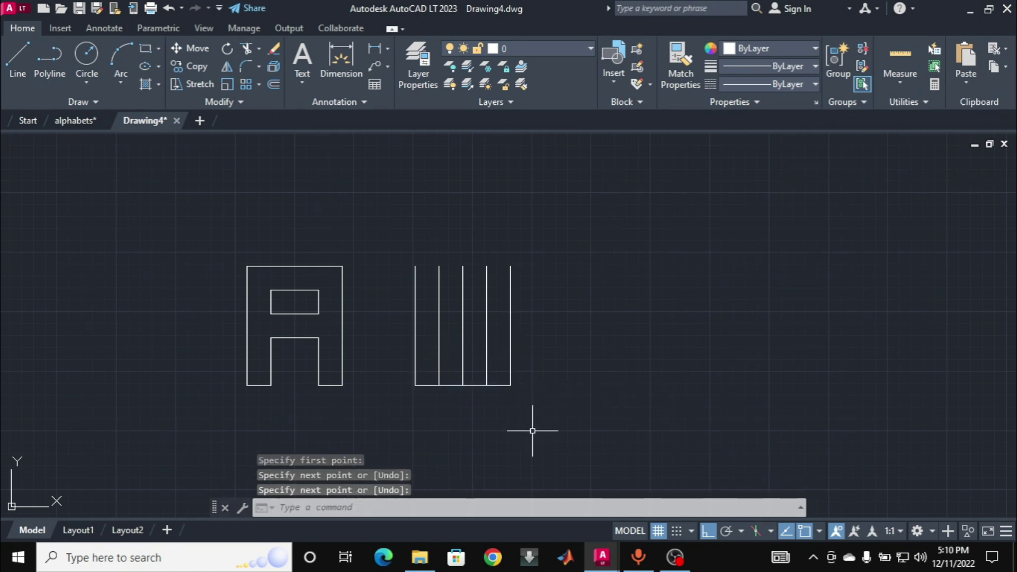
Create a rectangular array of the base line with 1 column and 6 rows spaced 1 unit apart.
left_click(498, 385)
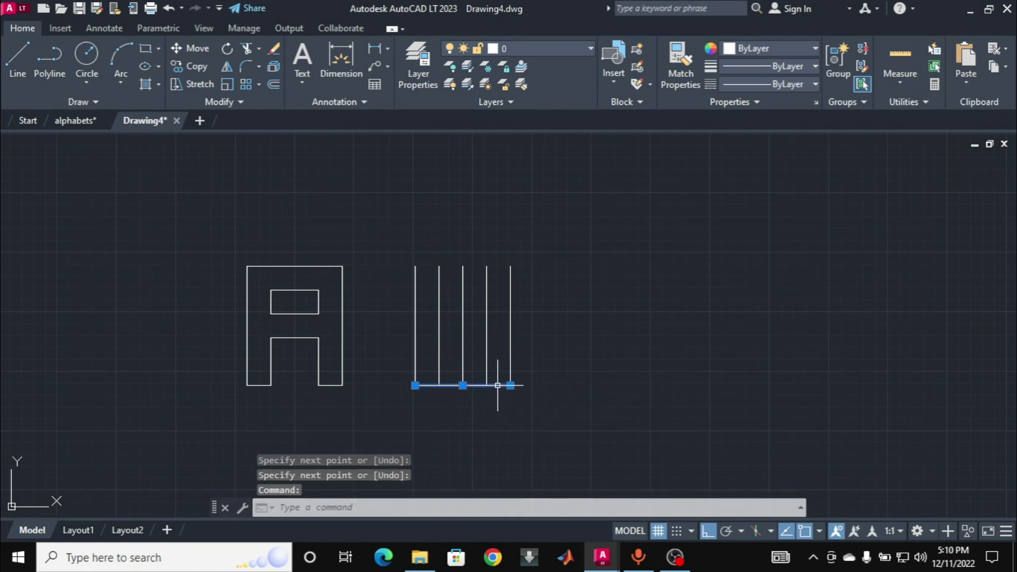
type("arr")
key("Return")
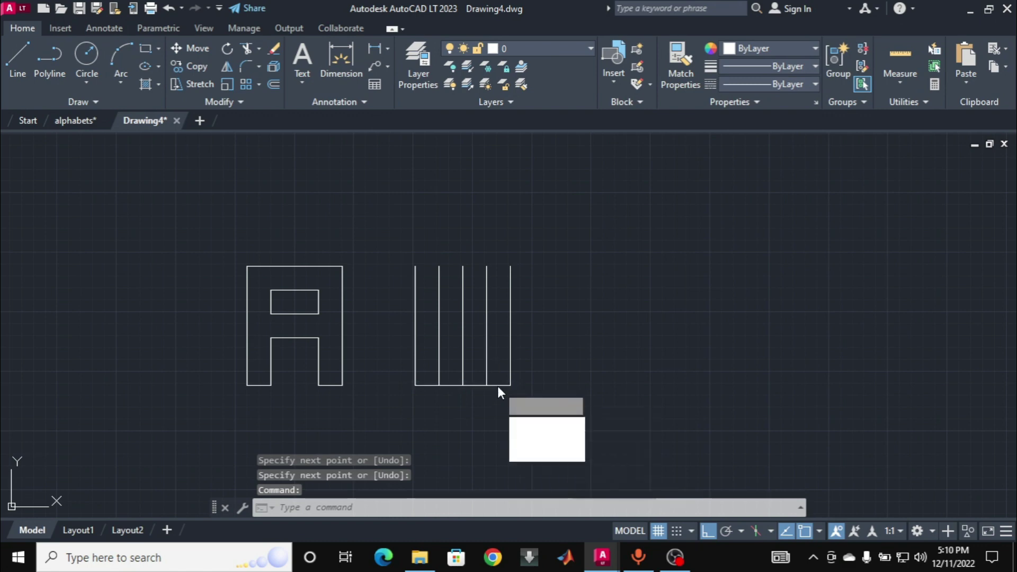
left_click(550, 424)
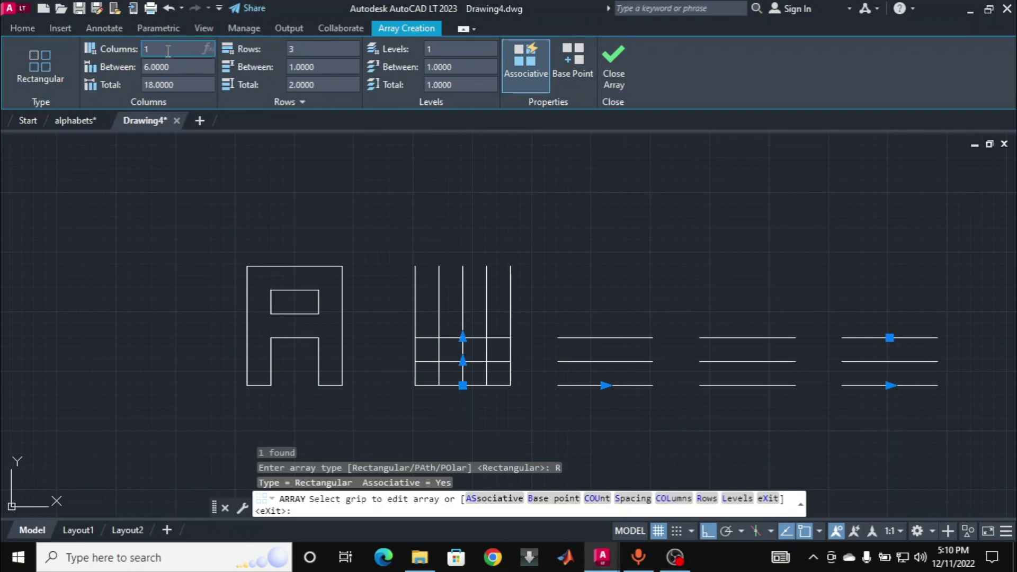
left_click(307, 48)
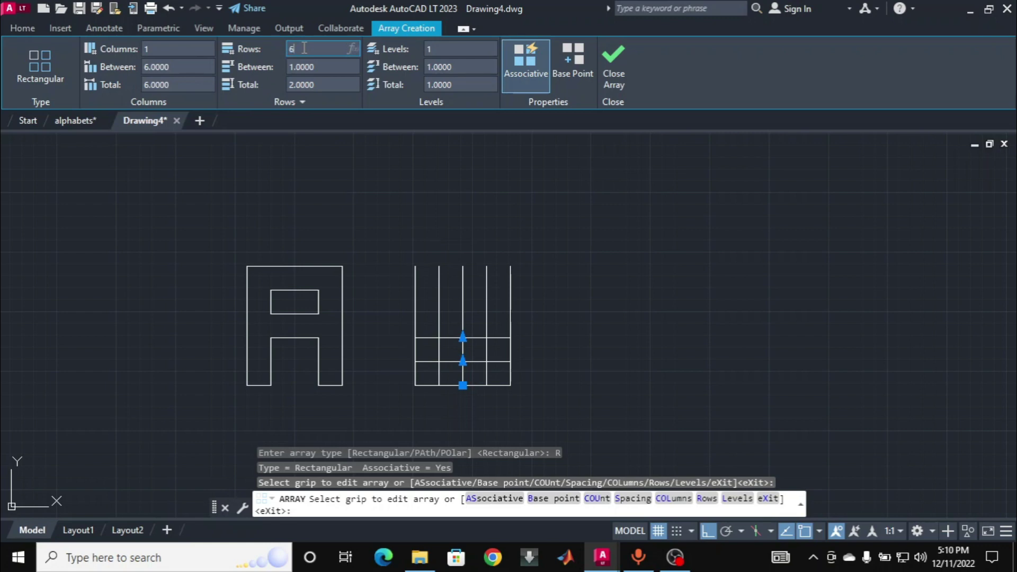
key("Return")
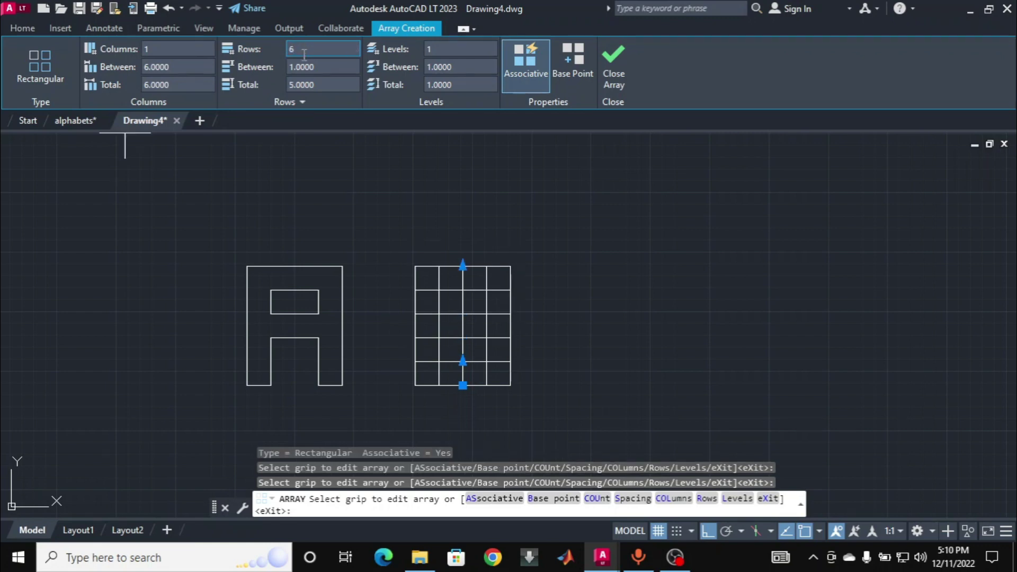
left_click(292, 66)
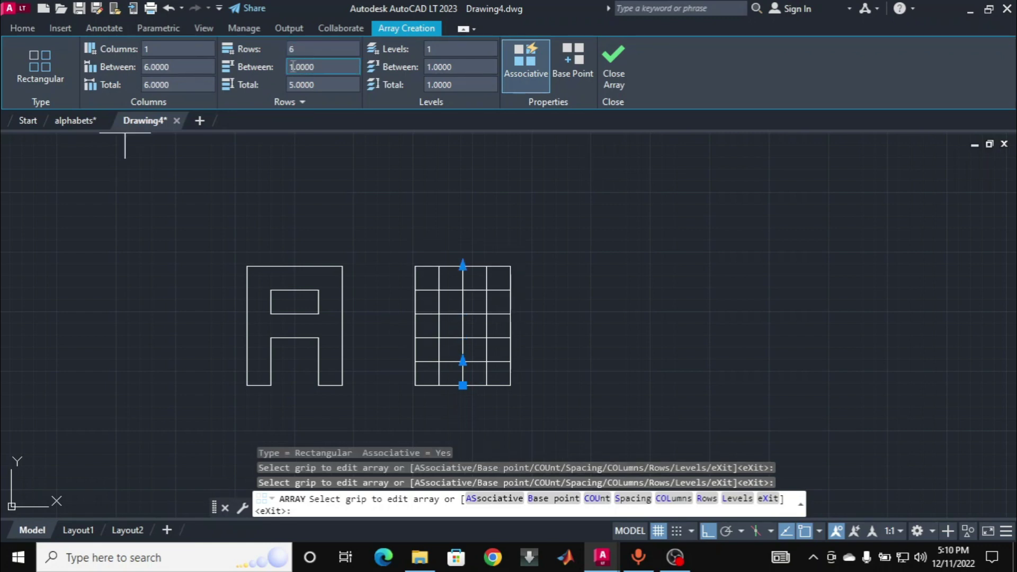
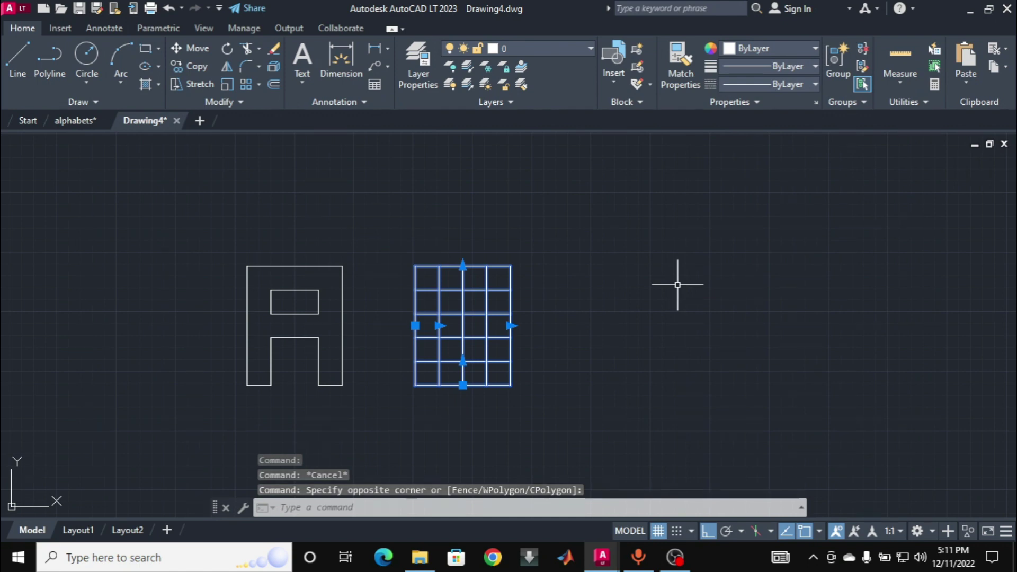
Explode the grid's two arrays, select its top line as a test, and undo the explode.
type("E")
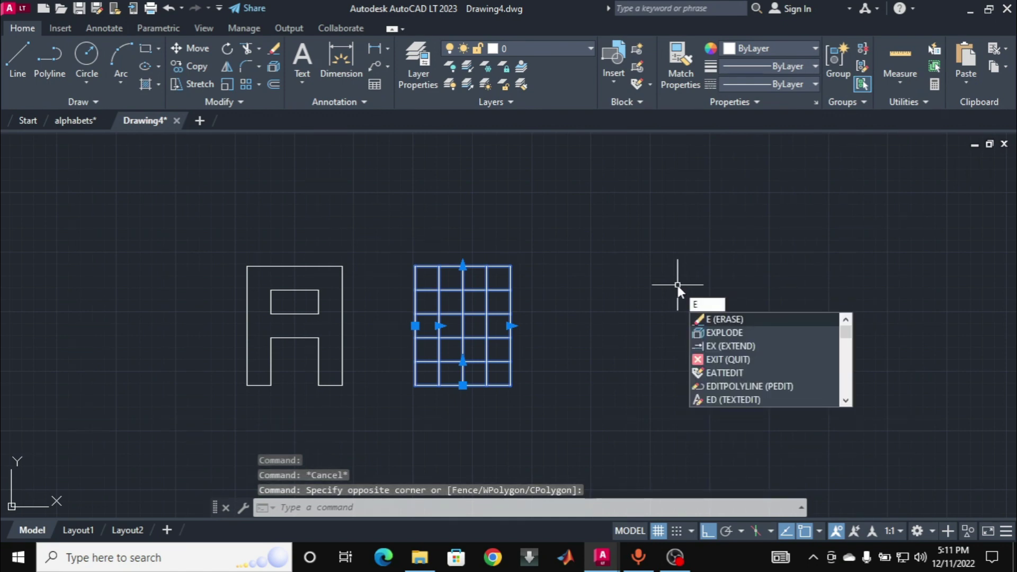
left_click(747, 332)
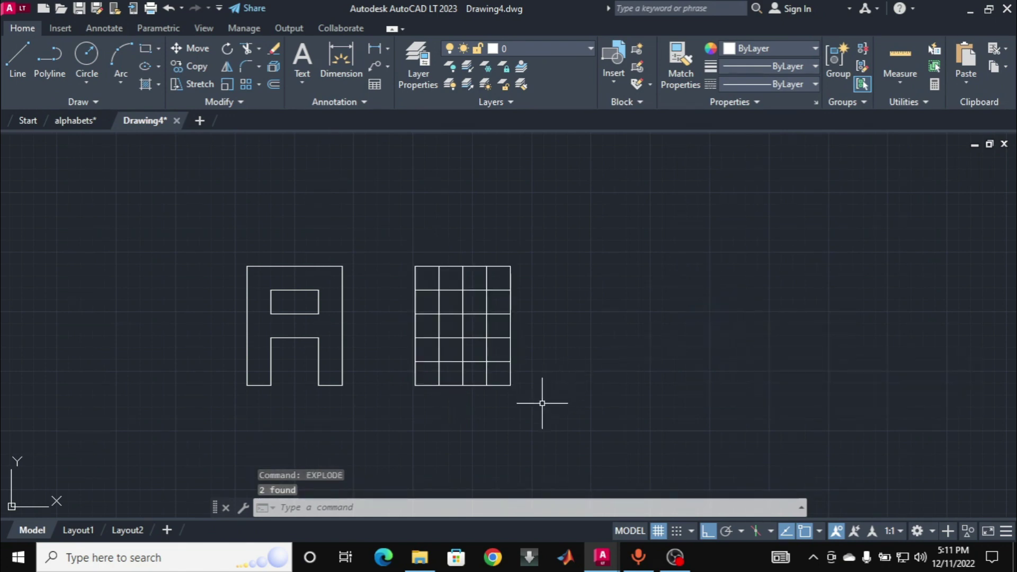
left_click(451, 266)
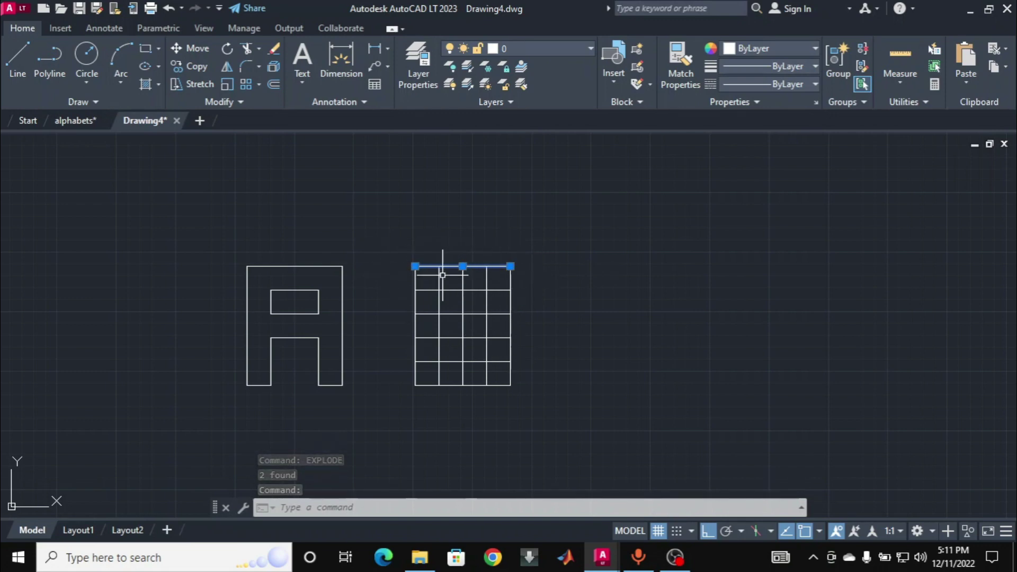
left_click(568, 308)
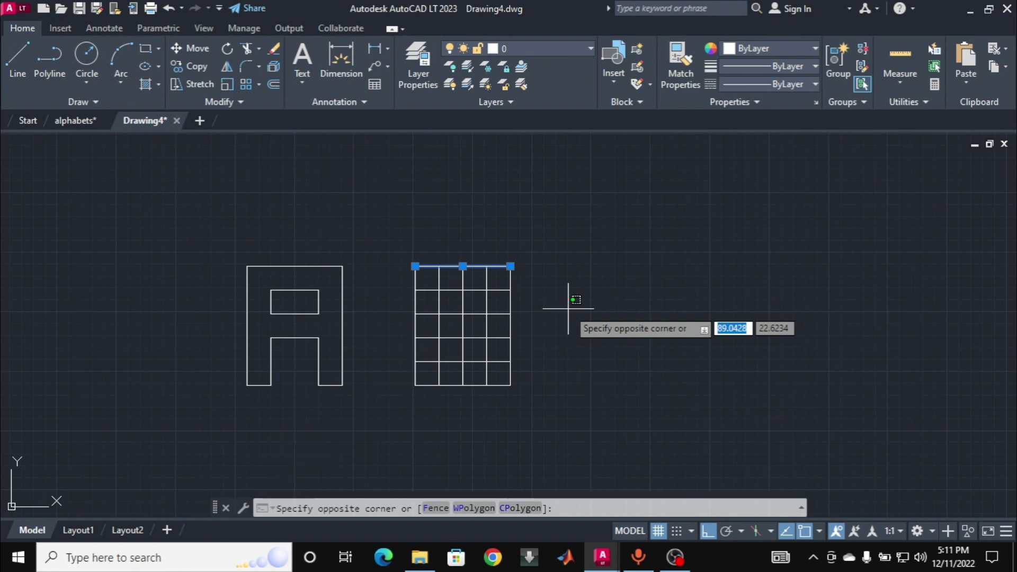
key("Escape")
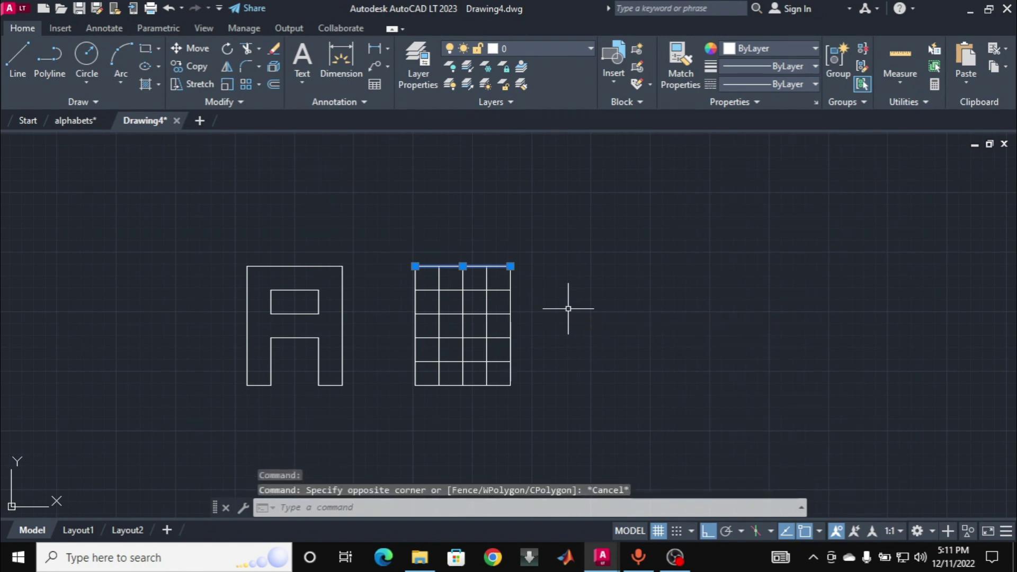
key("ctrl+z")
Select the grid's horizontal lines to check whether they act as one array object, and clear the selection.
left_click(473, 266)
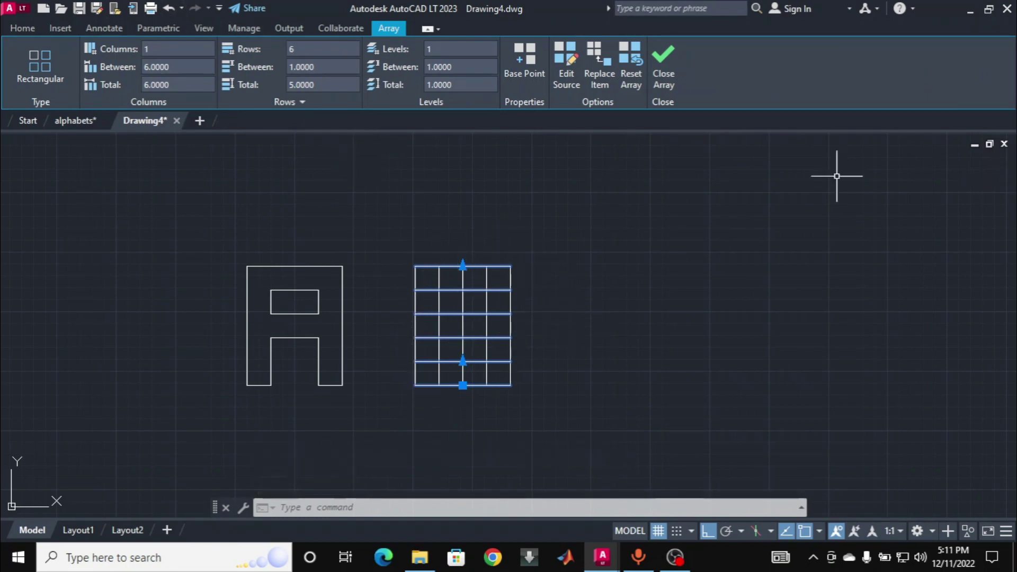
left_click(705, 218)
left_click(705, 217)
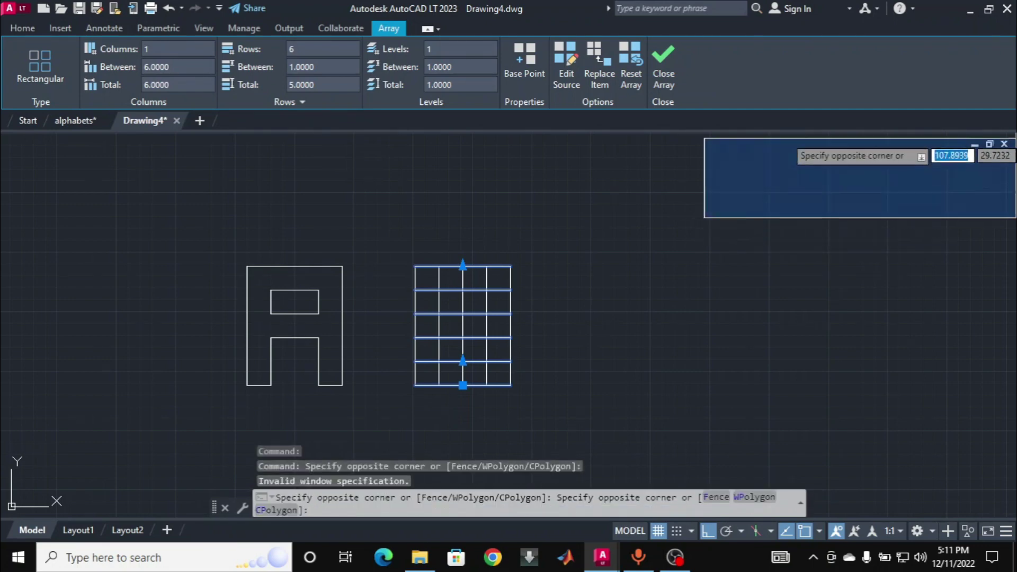
left_click(1005, 147)
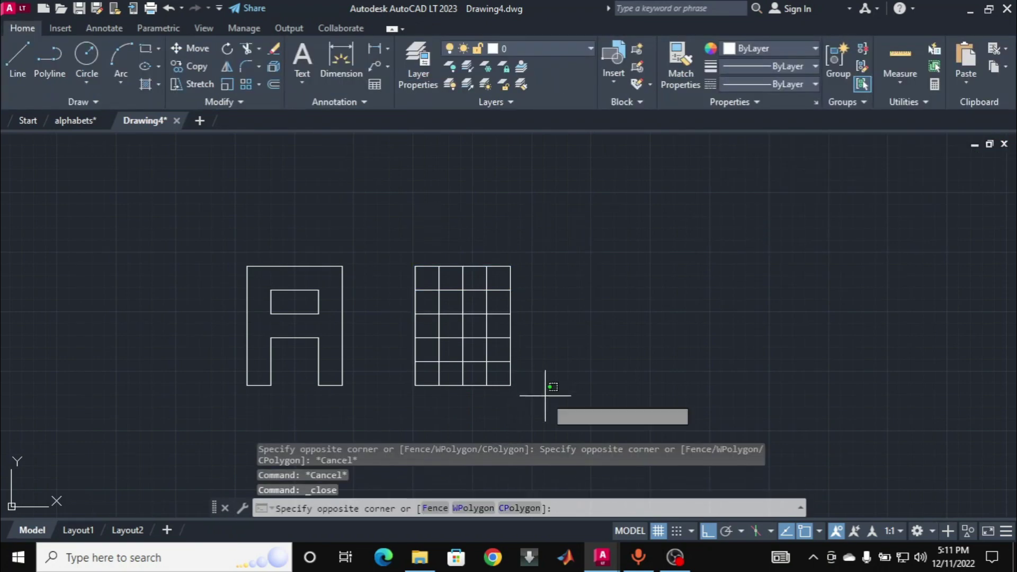
Explode both arrays of the grid into individual lines.
left_click(546, 395)
left_click(377, 245)
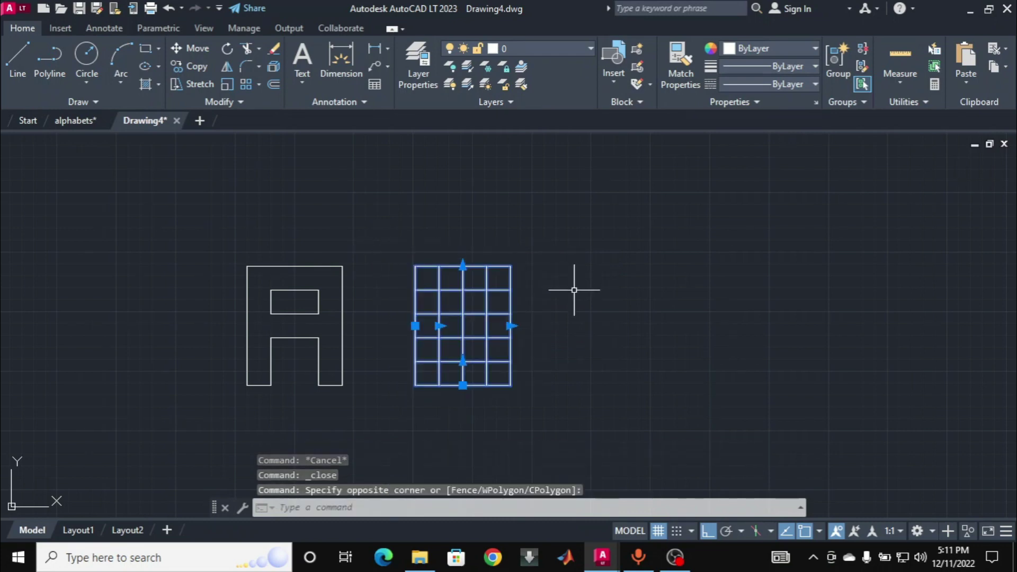
type("E")
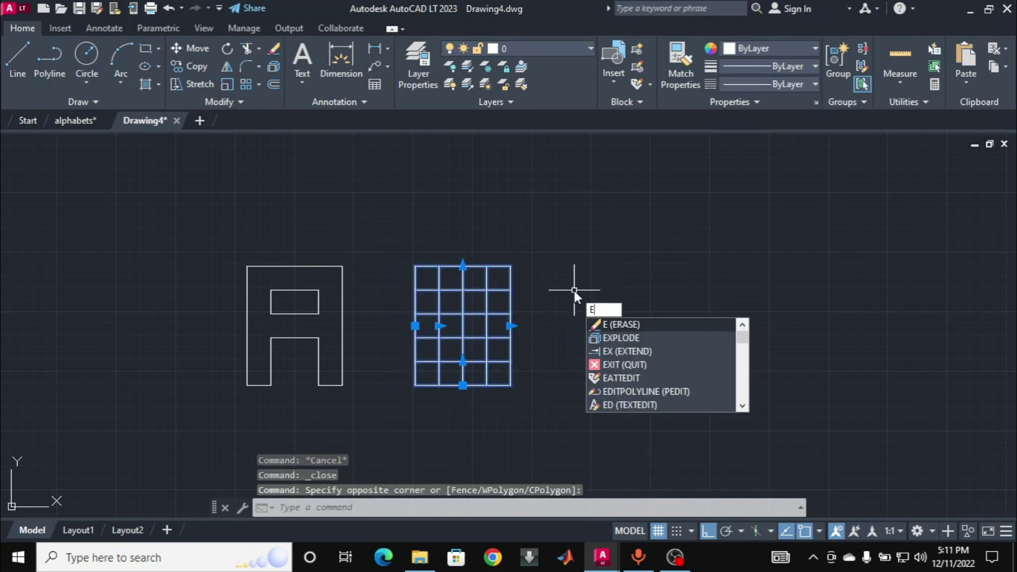
left_click(661, 338)
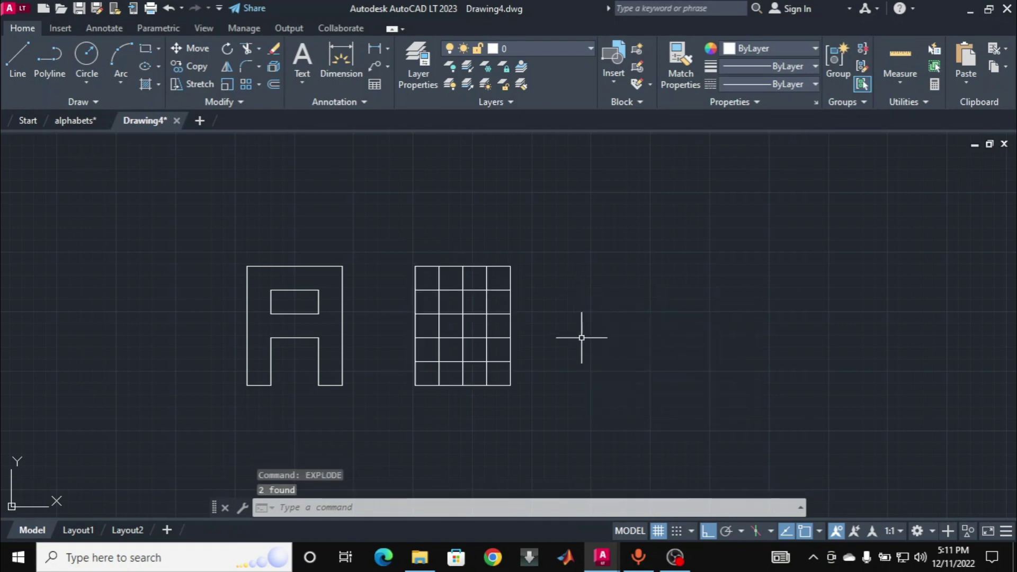
Select the grid's top line to check whether it is a separate object, and clear the selection.
left_click(453, 265)
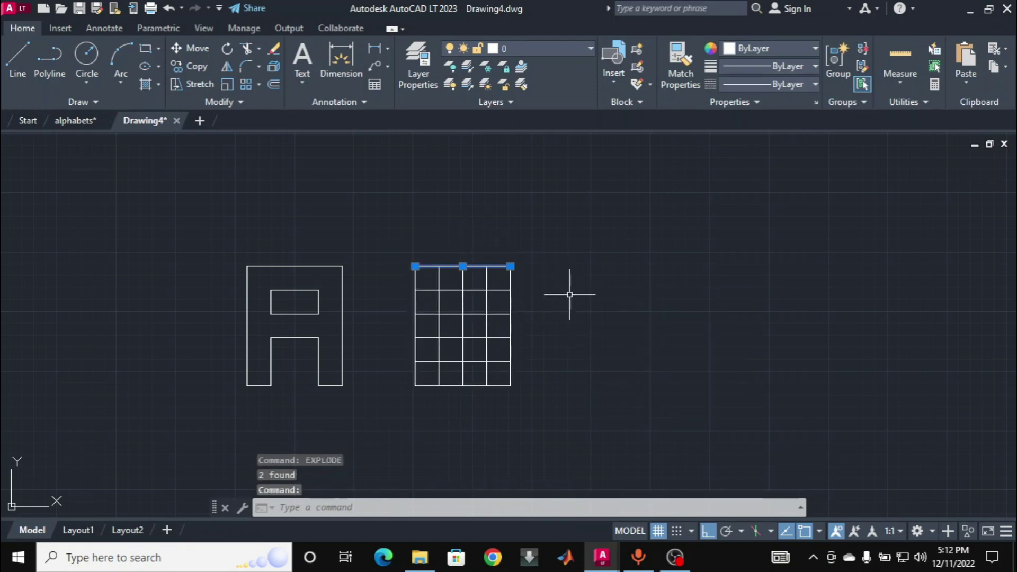
left_click(570, 295)
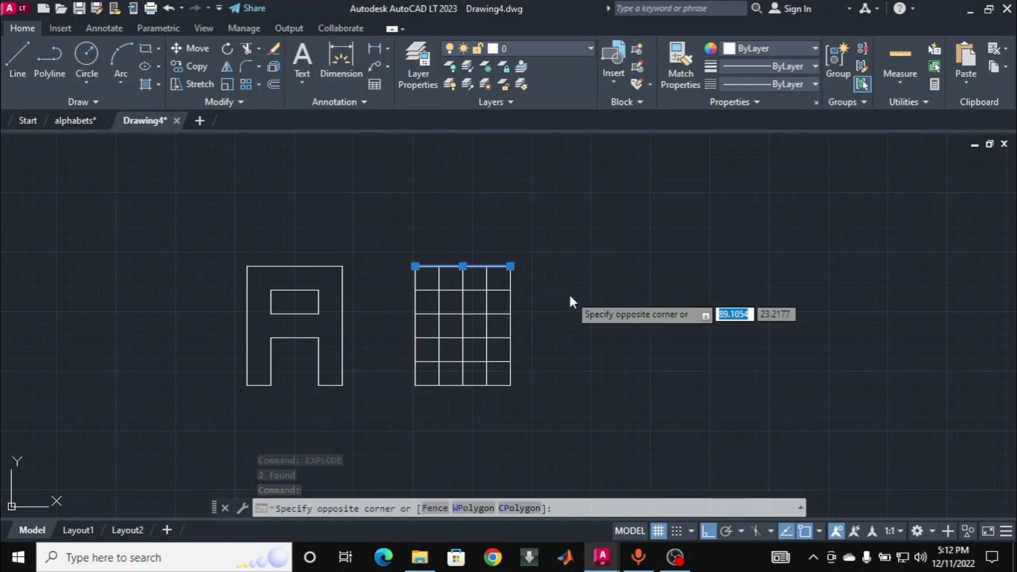
right_click(570, 295)
left_click(729, 230)
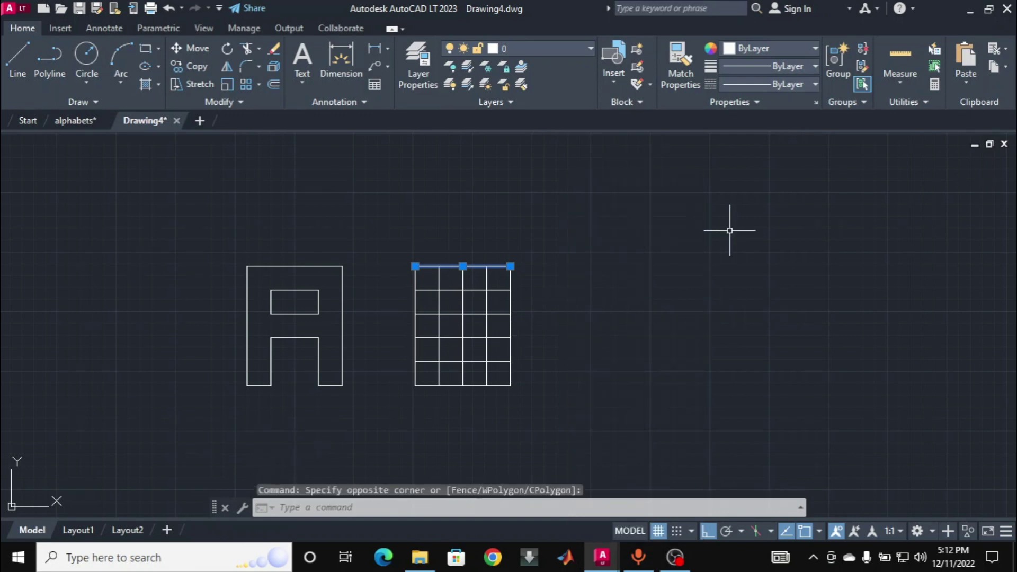
key("Escape")
Look at the finished letters in the alphabets drawing, return to Drawing4 and trim the vertical dividers out of the grid's top row.
left_click(68, 121)
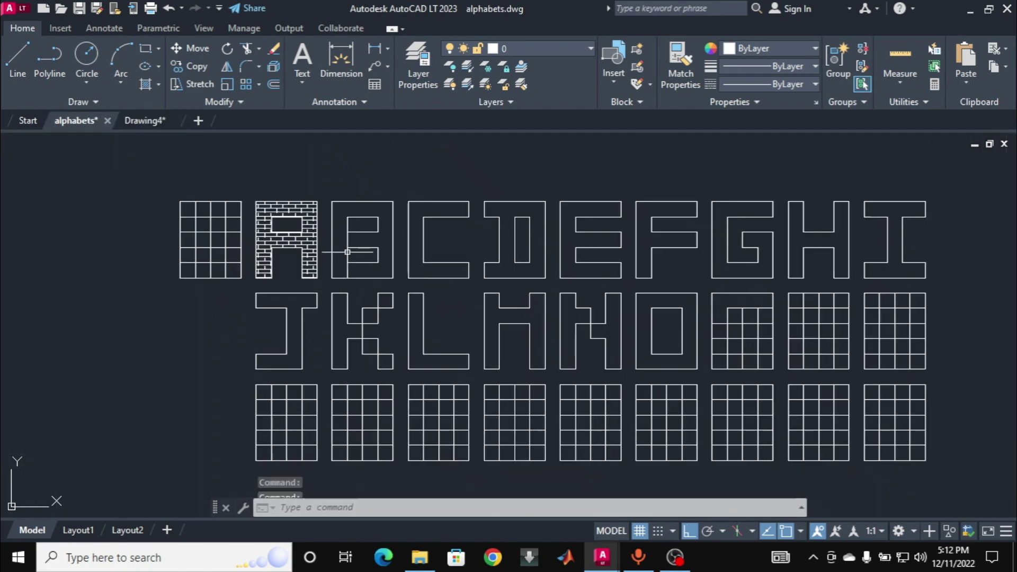
left_click(144, 121)
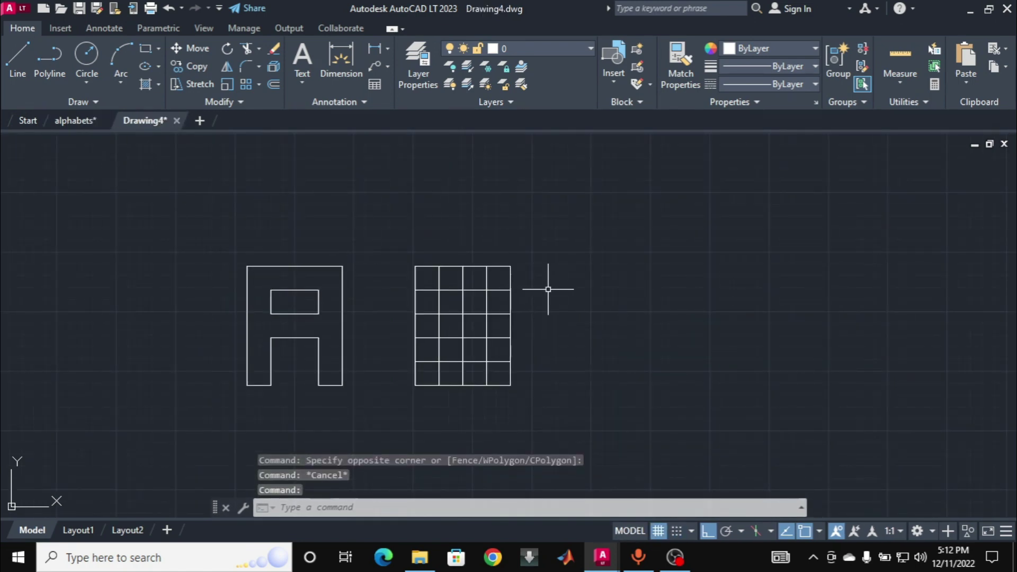
type("tr")
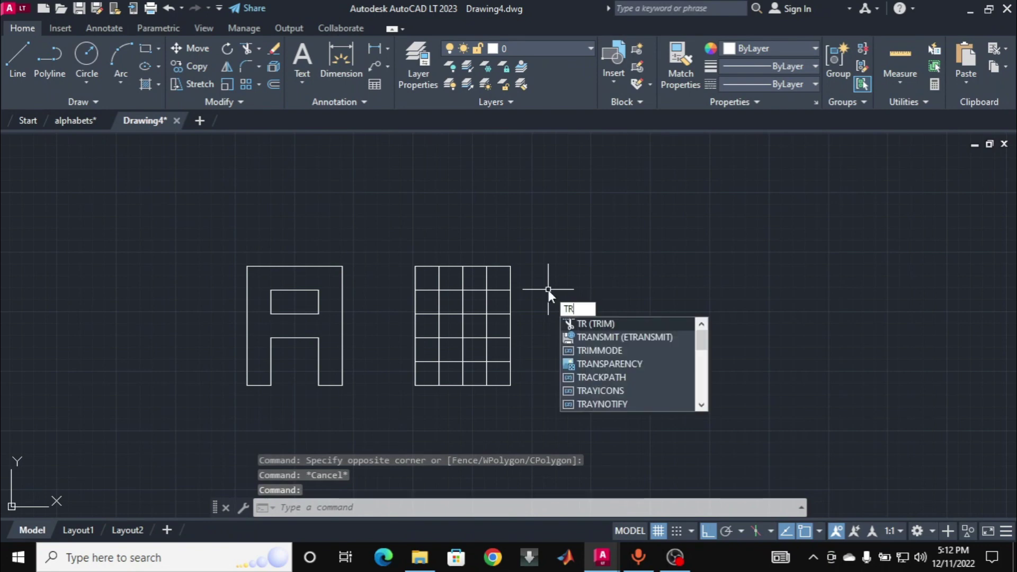
key("Return")
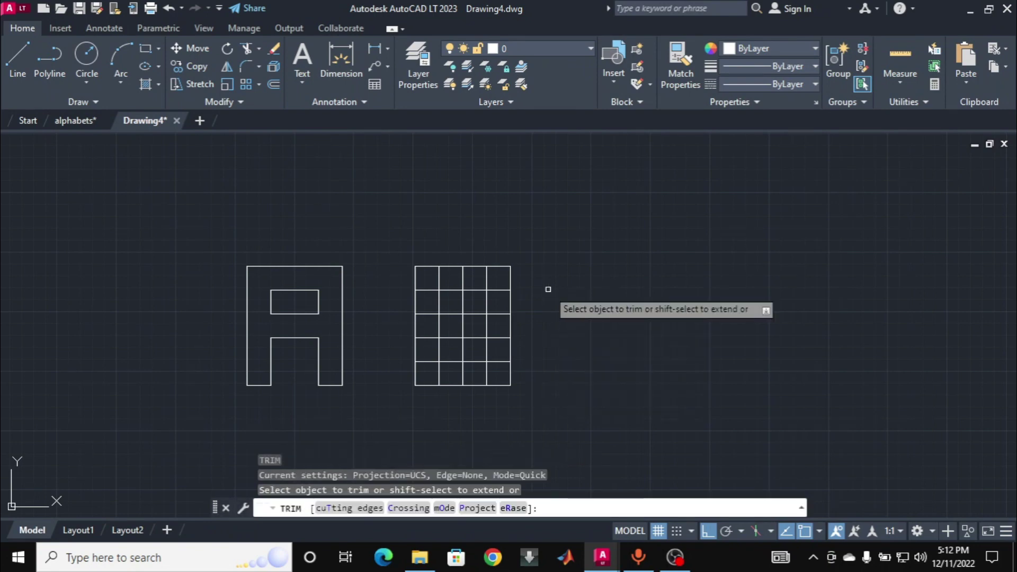
left_click(486, 279)
left_click(462, 279)
mouse_move(435, 281)
left_mouse_down()
mouse_move(420, 277)
mouse_move(443, 279)
left_mouse_up()
Trim the horizontal dividers from the grid's left column and the vertical dividers from its bottom row.
left_click(425, 290)
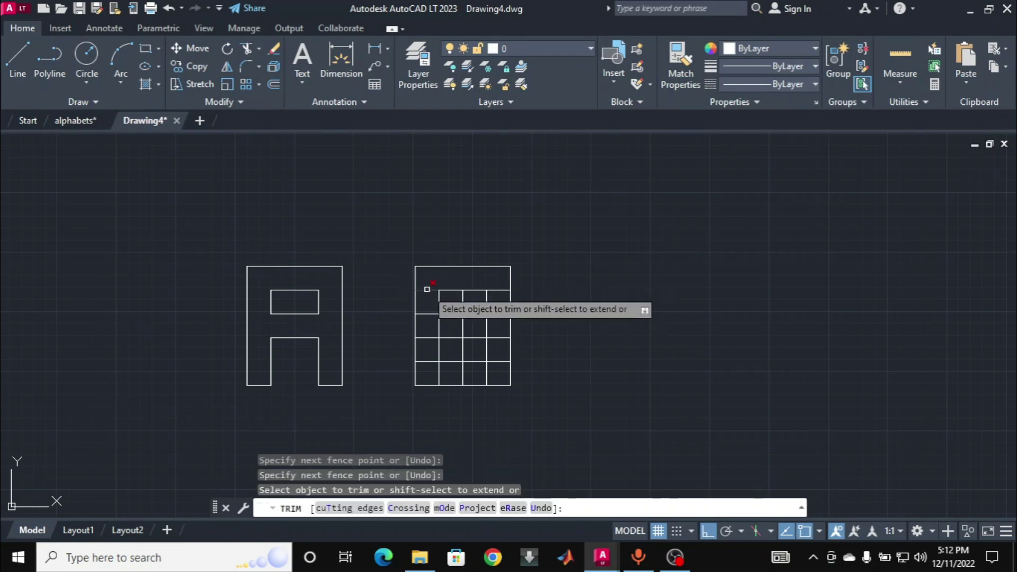
left_click(425, 315)
left_click(427, 338)
left_click(426, 361)
left_click(438, 374)
left_click_drag(463, 376, 466, 376)
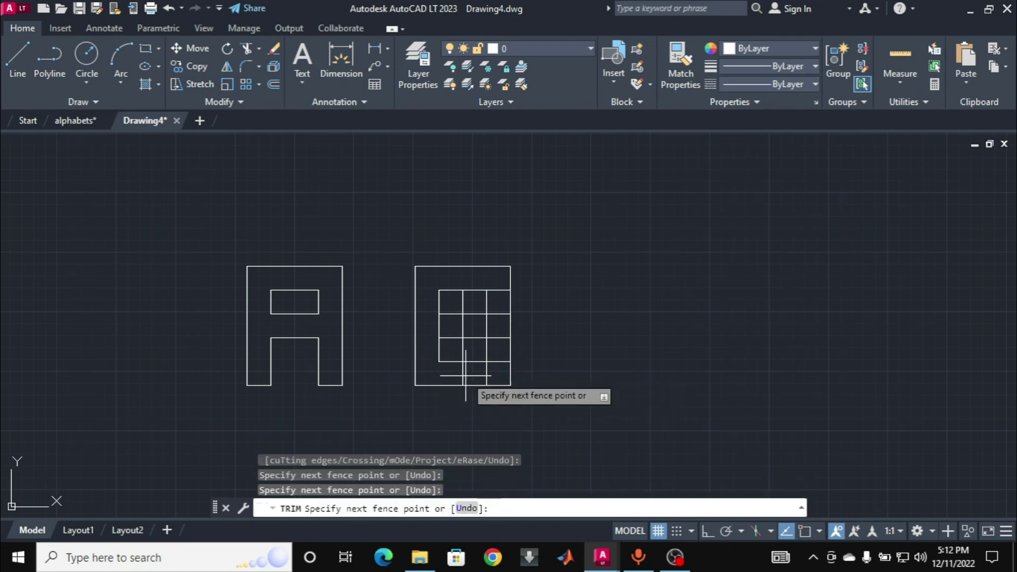
key("Return")
Trim the grid's remaining inner lines and the open part of its right edge to leave a block letter C.
left_click(508, 349)
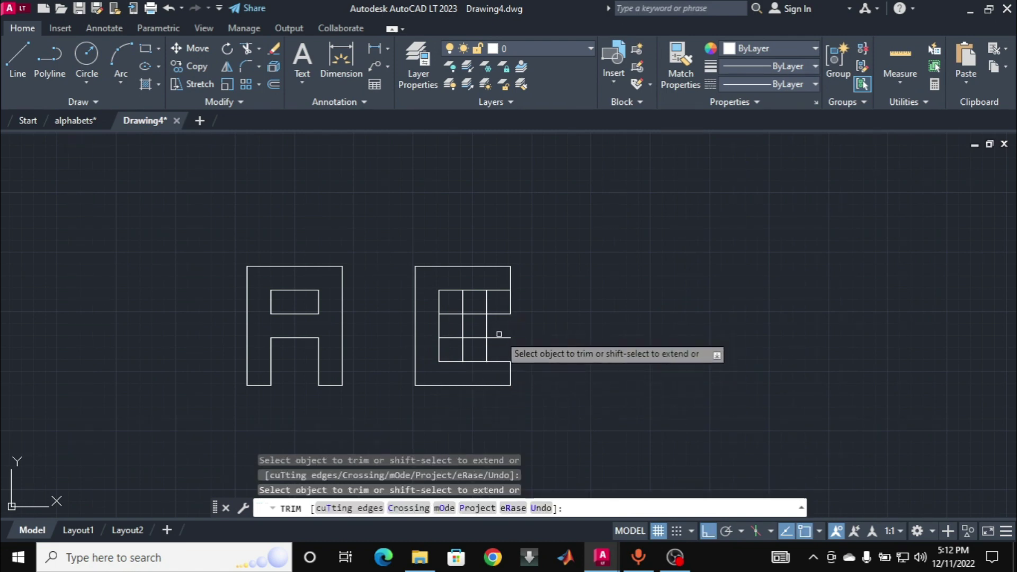
mouse_move(504, 332)
left_mouse_down()
mouse_move(451, 330)
mouse_move(451, 302)
mouse_move(475, 299)
mouse_move(451, 306)
mouse_move(453, 348)
mouse_move(479, 348)
left_mouse_up()
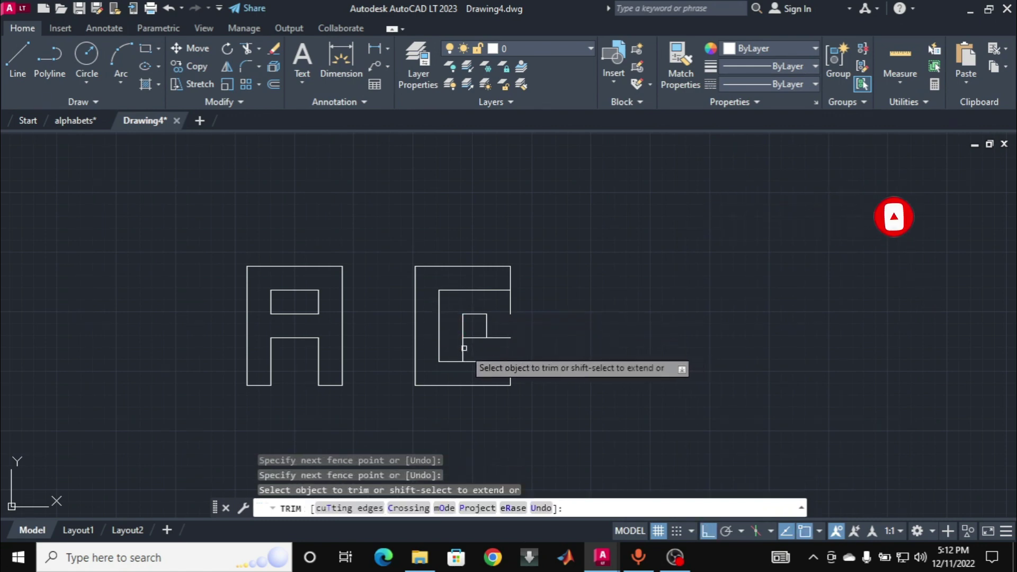
left_click(464, 347)
left_click(474, 338)
left_click(491, 337)
left_click(486, 328)
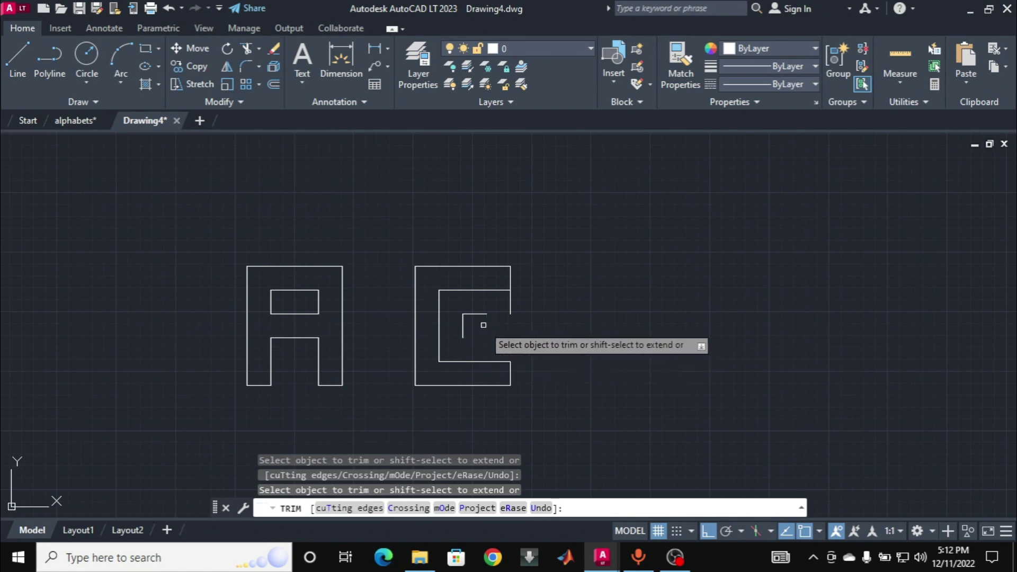
left_click(474, 315)
left_click(462, 326)
left_click(511, 303)
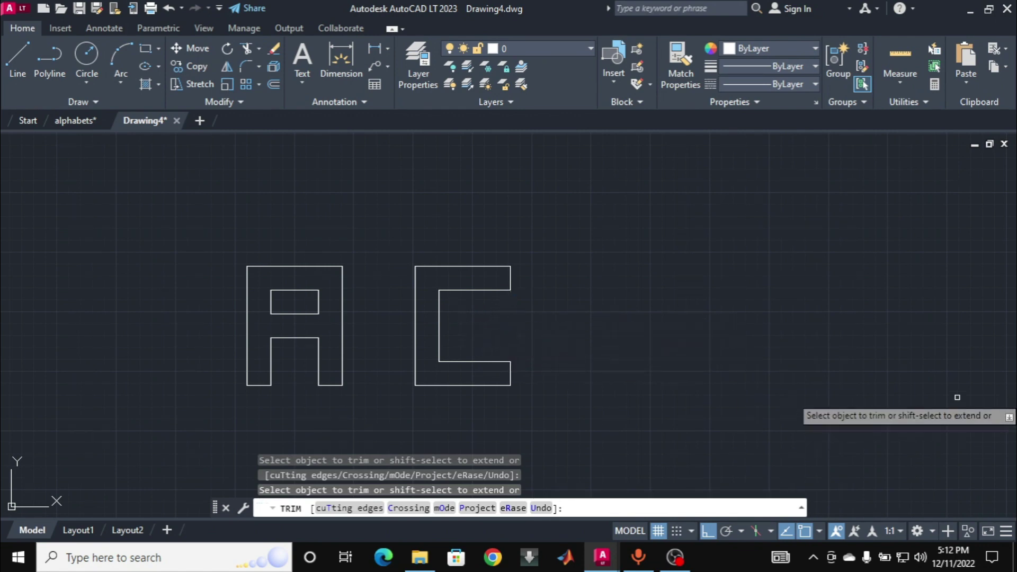
Review the block letters in the alphabets drawing and return to Drawing4.
left_click(77, 121)
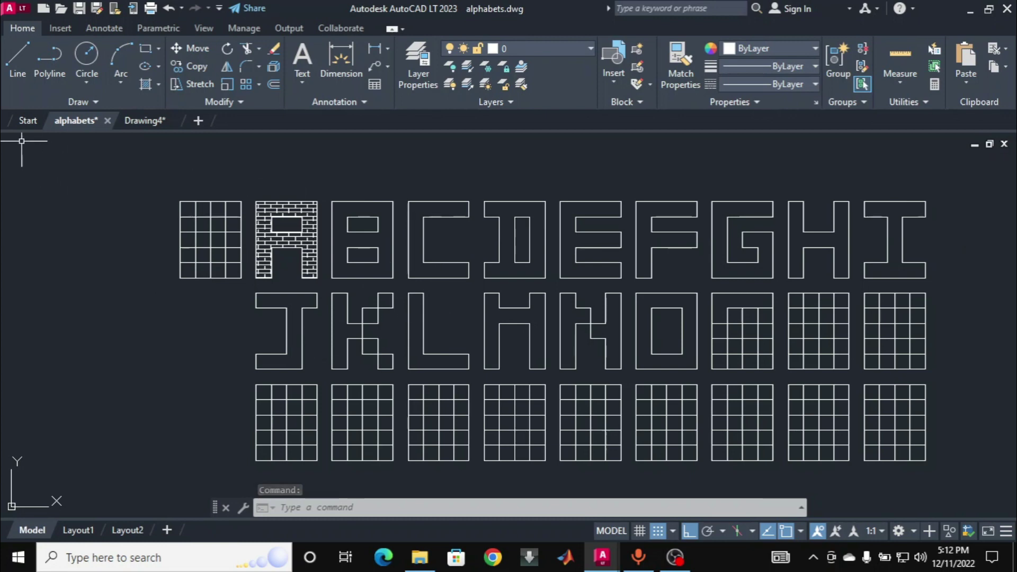
left_click(138, 121)
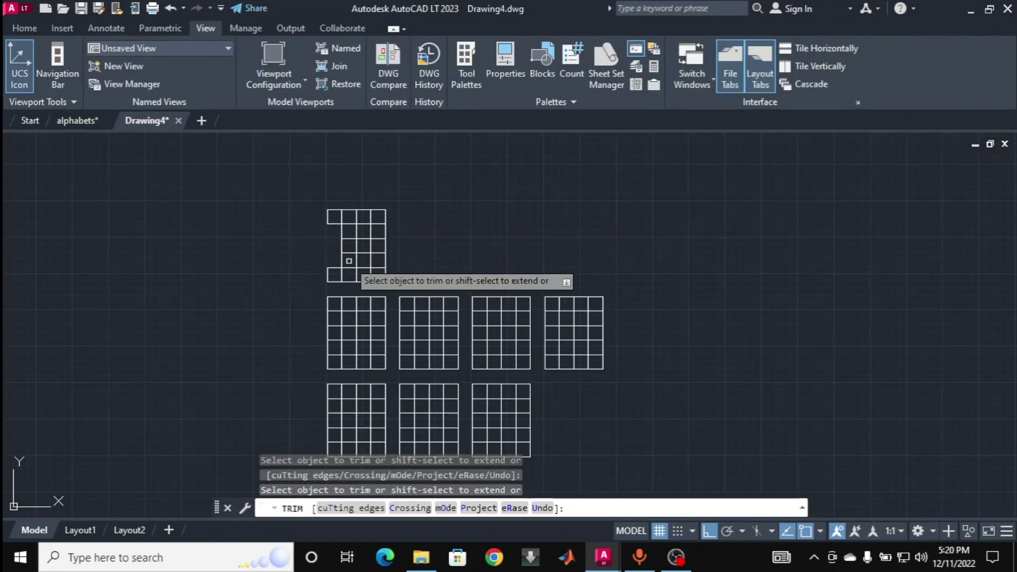
Trim the three rows of grids into block letters spelling I LOVE YOU, keeping the cell divisions inside the strokes.
mouse_move(383, 264)
left_mouse_down()
mouse_move(388, 252)
mouse_move(358, 320)
mouse_move(374, 303)
mouse_move(351, 332)
mouse_move(386, 321)
mouse_move(352, 340)
mouse_move(466, 257)
mouse_move(455, 281)
left_mouse_up()
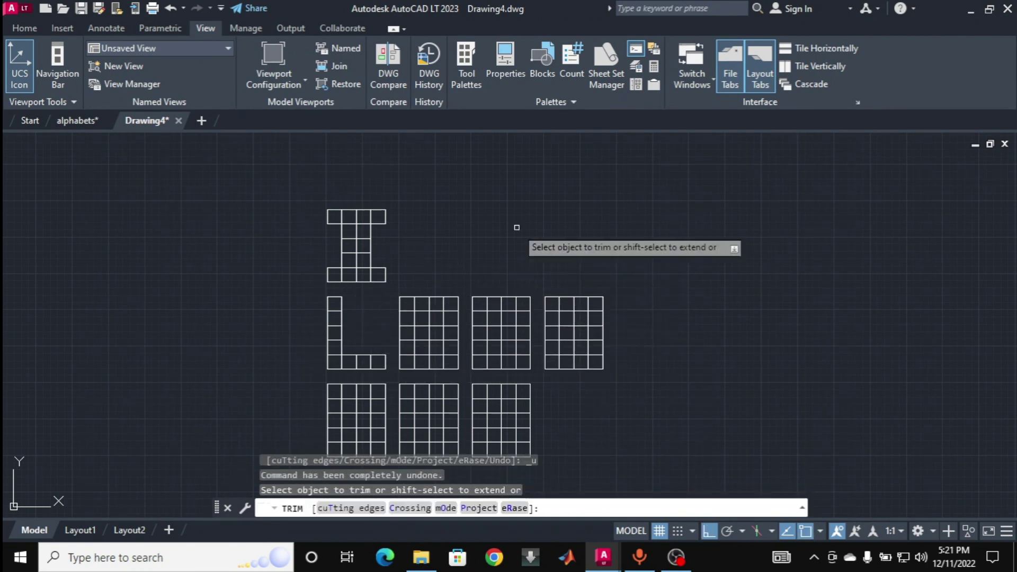
mouse_move(429, 335)
left_mouse_down()
mouse_move(496, 248)
mouse_move(505, 319)
mouse_move(480, 356)
mouse_move(535, 352)
mouse_move(583, 469)
left_mouse_up()
middle_click_drag(583, 470, 640, 418)
mouse_move(408, 357)
left_mouse_down()
mouse_move(386, 385)
mouse_move(387, 401)
mouse_move(438, 406)
mouse_move(443, 386)
mouse_move(487, 354)
mouse_move(488, 379)
mouse_move(572, 338)
mouse_move(562, 372)
left_mouse_up()
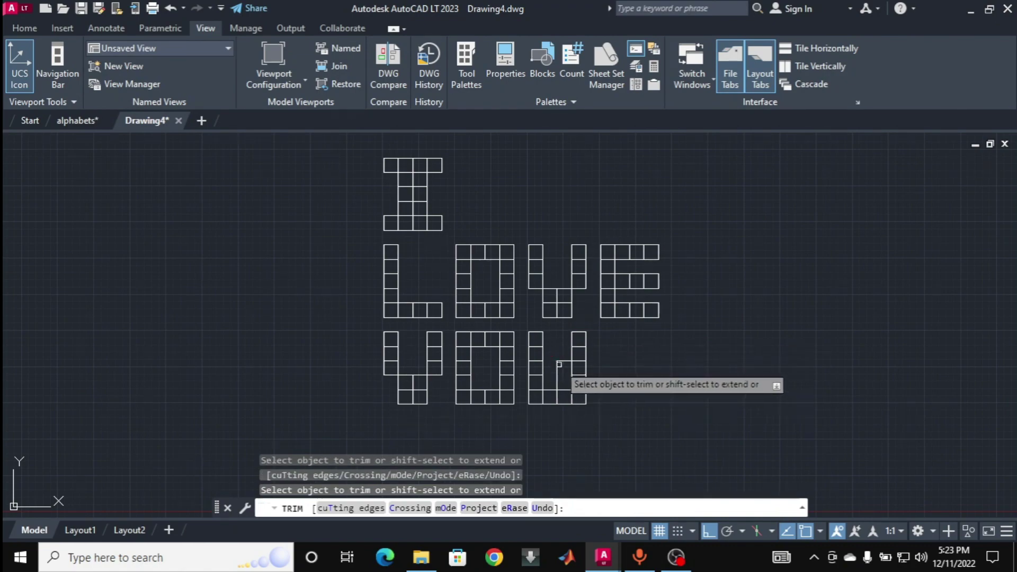